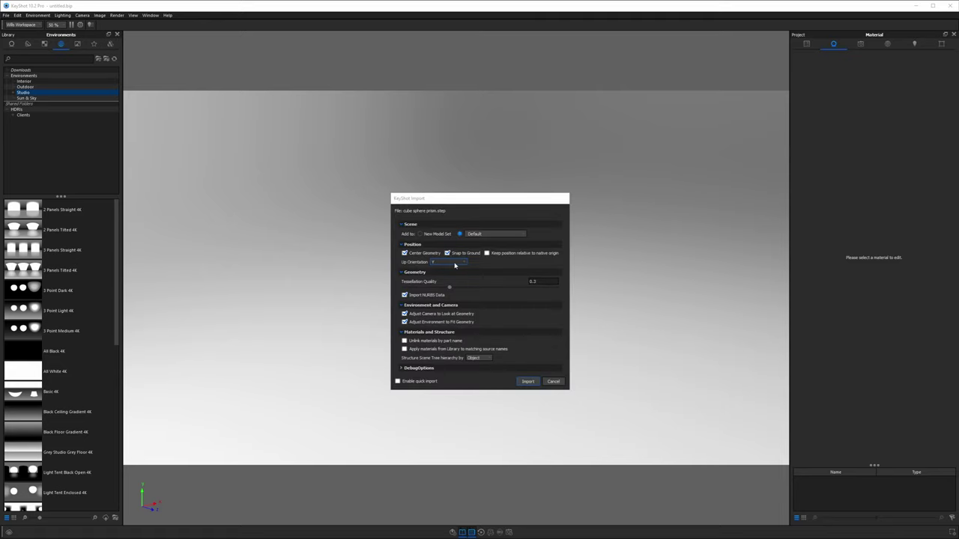
Import the cube sphere prism model and toggle its parts' visibility in the Scene tree
{"action": "left_click", "coordinate": [528, 382]}
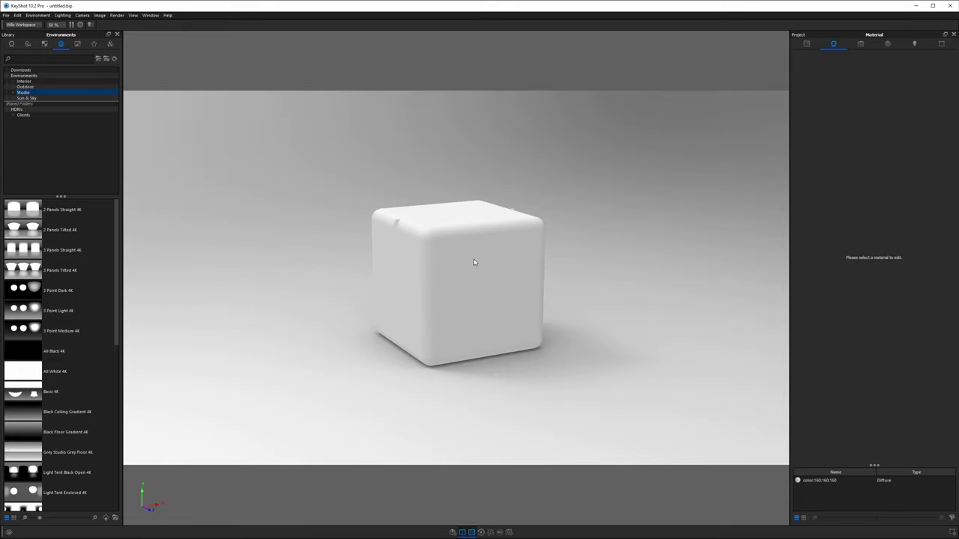
{"action": "left_click", "coordinate": [806, 44]}
{"action": "left_click", "coordinate": [807, 81]}
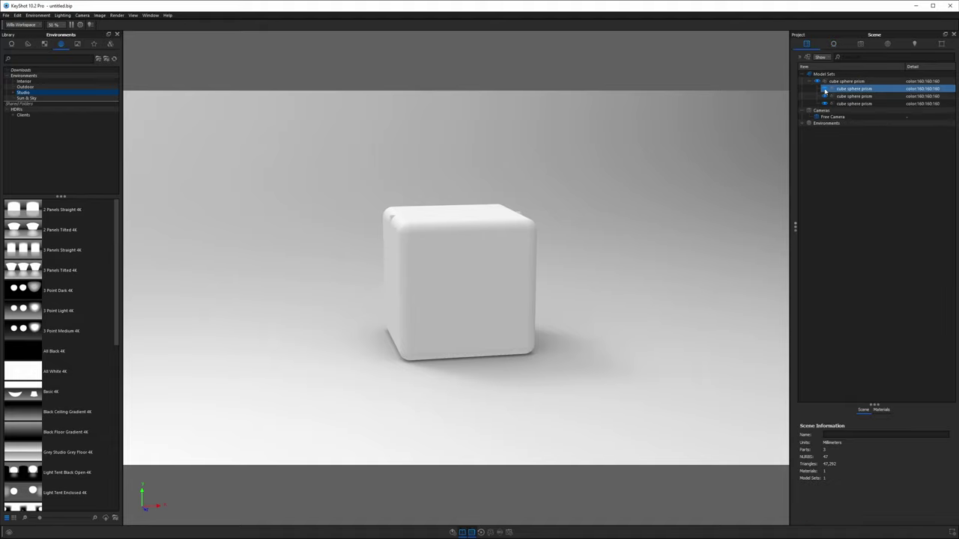
{"action": "left_click", "coordinate": [824, 88]}
{"action": "left_click", "coordinate": [824, 95]}
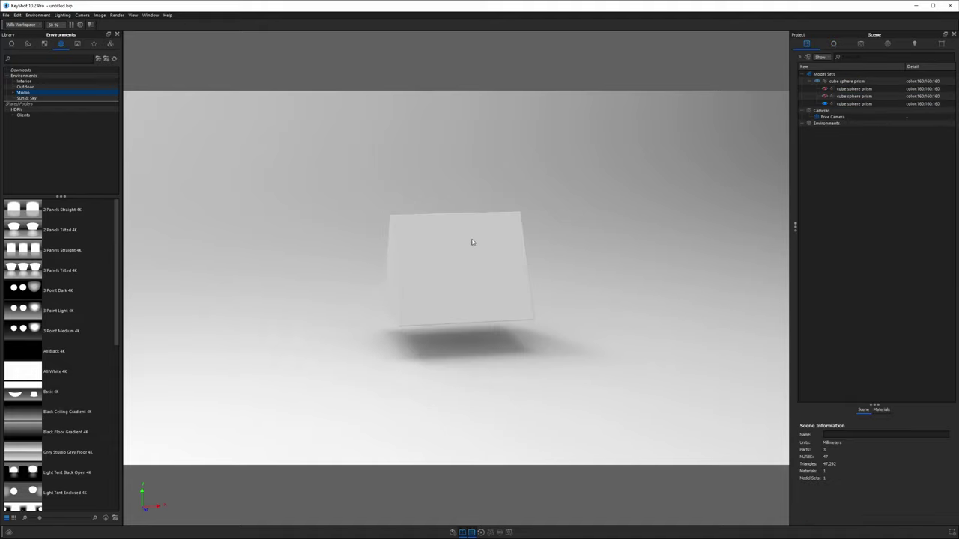
{"action": "left_click", "coordinate": [826, 104]}
{"action": "left_click", "coordinate": [825, 96]}
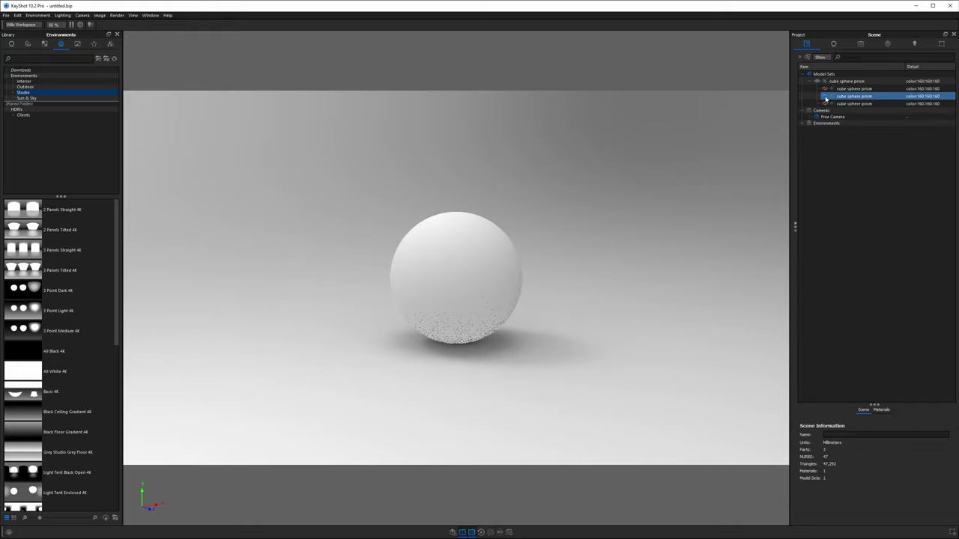
{"action": "left_click", "coordinate": [825, 88]}
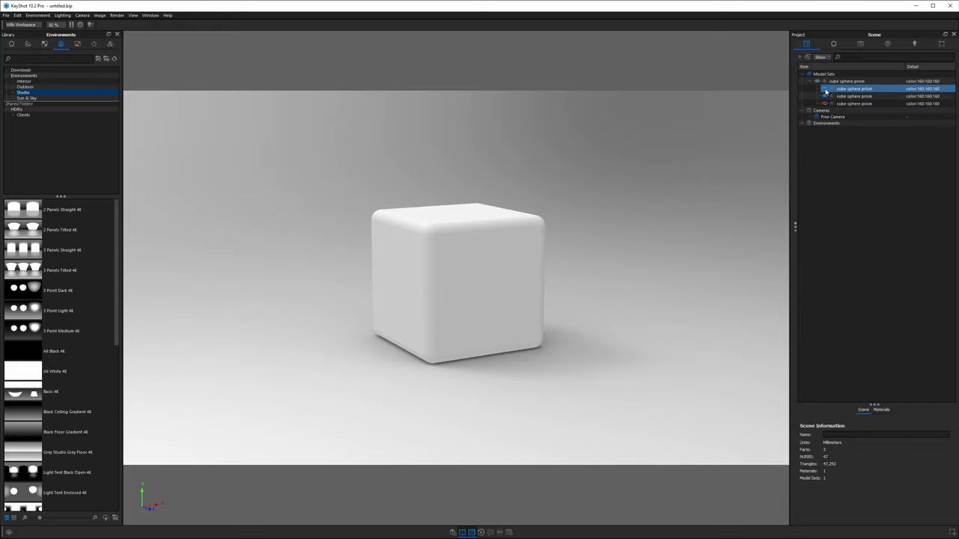
{"action": "left_click", "coordinate": [824, 89]}
Slide the cube along X to the right of the sphere, then move both upward
{"action": "left_click", "coordinate": [417, 259]}
{"action": "right_click", "coordinate": [417, 256]}
{"action": "left_click", "coordinate": [442, 263]}
{"action": "left_click_drag", "start_coordinate": [481, 278], "coordinate": [693, 276]}
{"action": "left_click", "coordinate": [499, 518]}
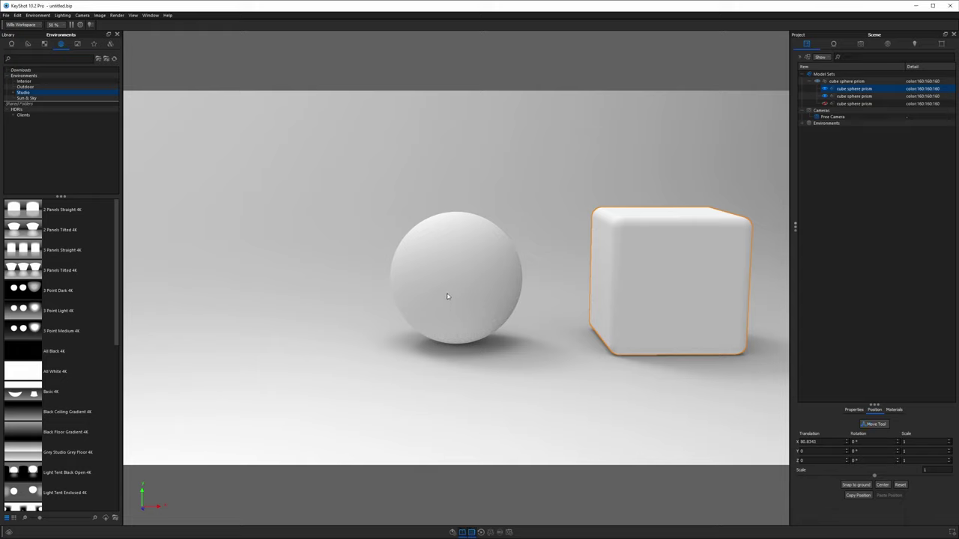
{"action": "left_click", "coordinate": [447, 250], "text": "shift"}
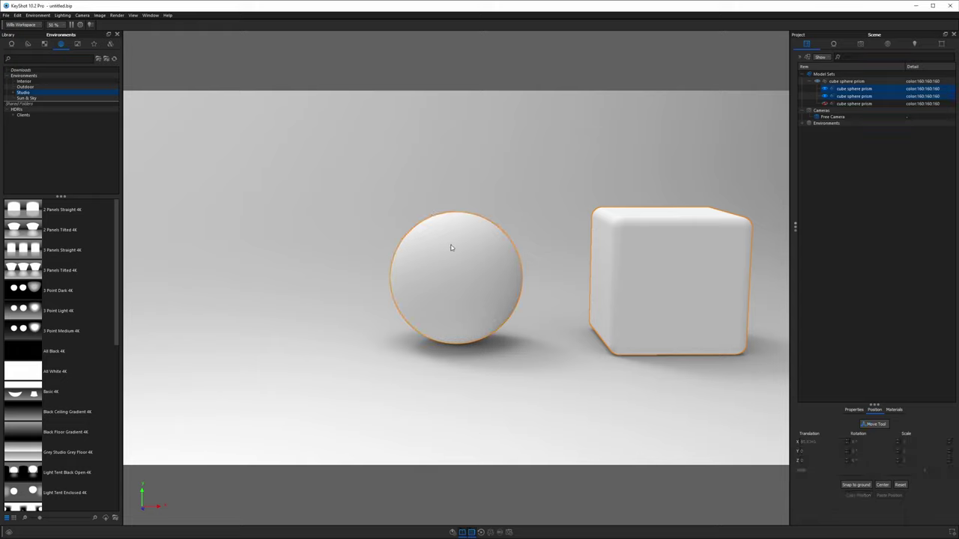
{"action": "key", "text": "m"}
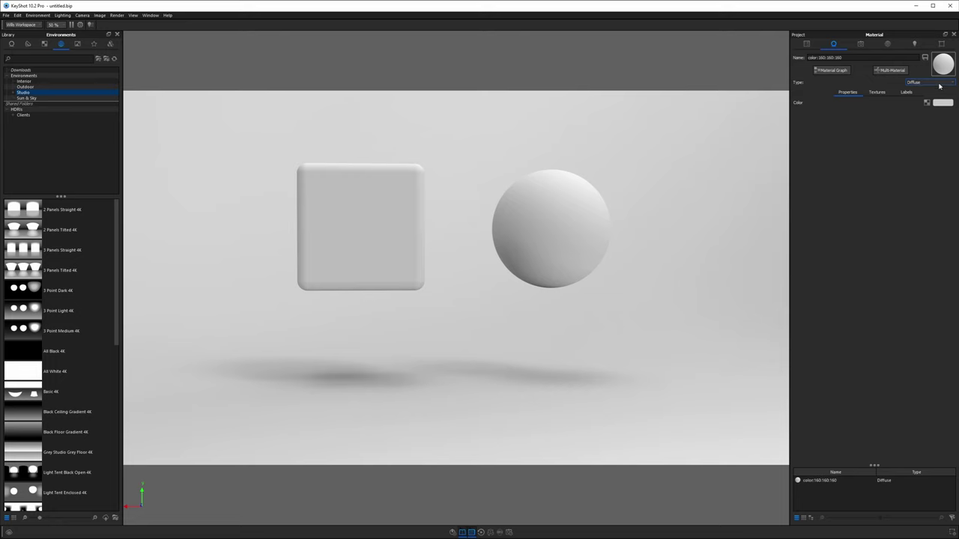
Make the shared material Dielectric with its transmission colour value raised to 98 %
{"action": "left_click", "coordinate": [939, 84]}
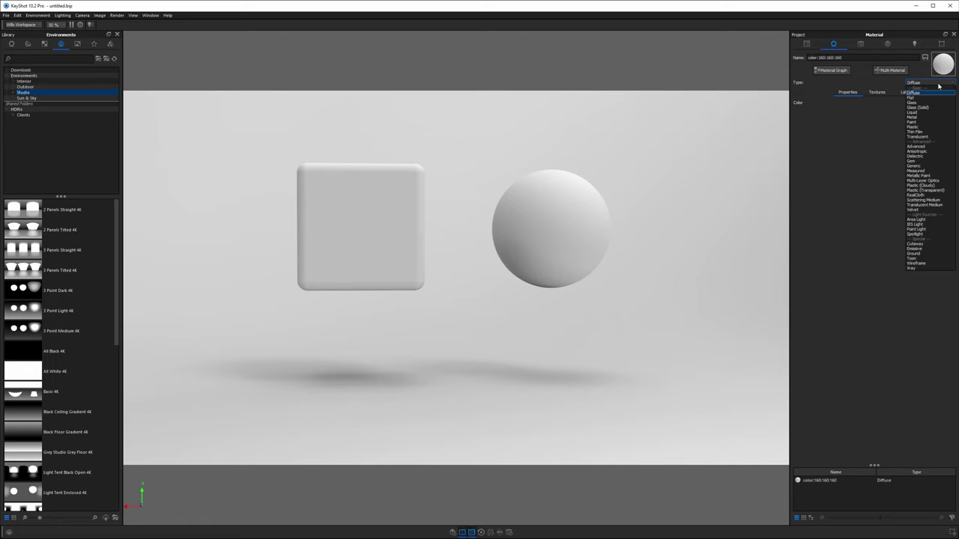
{"action": "left_click", "coordinate": [933, 155]}
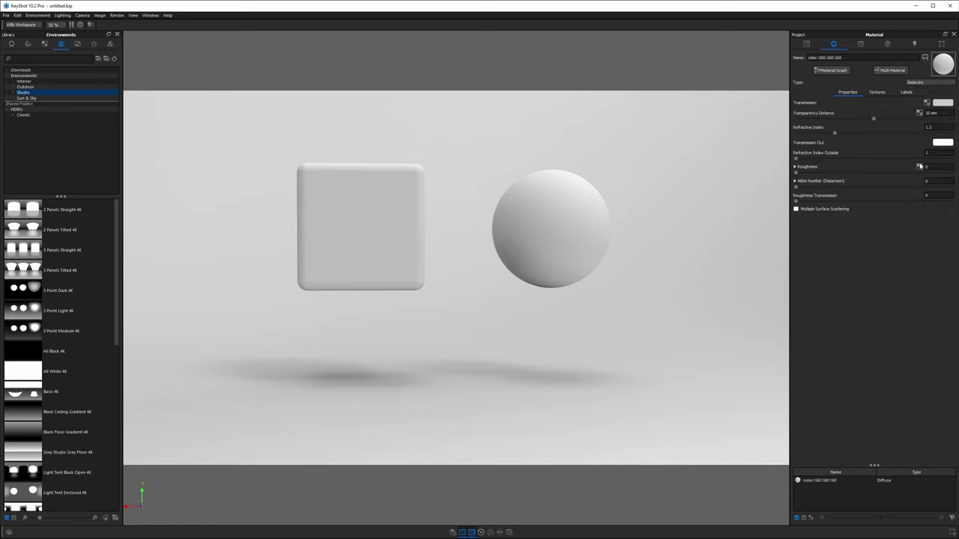
{"action": "left_click", "coordinate": [942, 102]}
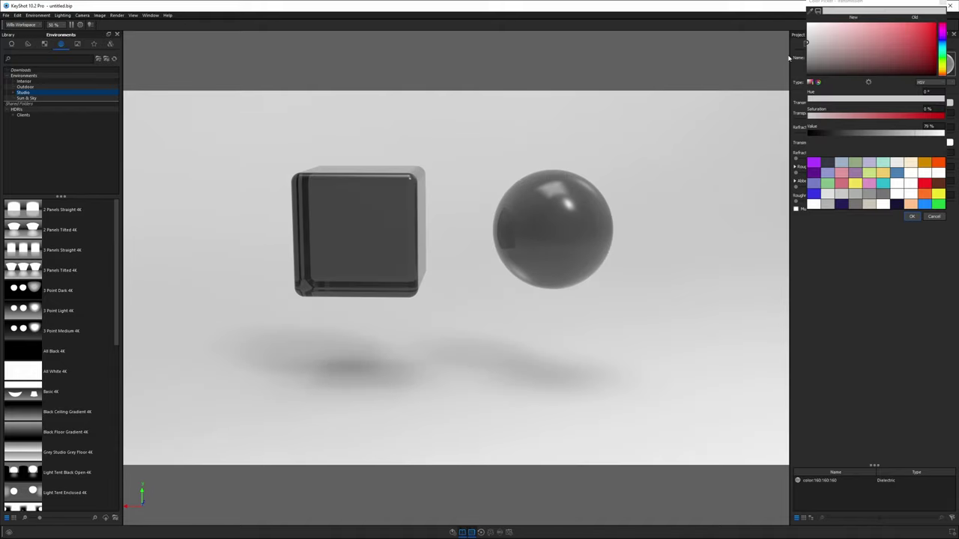
{"action": "left_click_drag", "start_coordinate": [921, 134], "coordinate": [941, 134]}
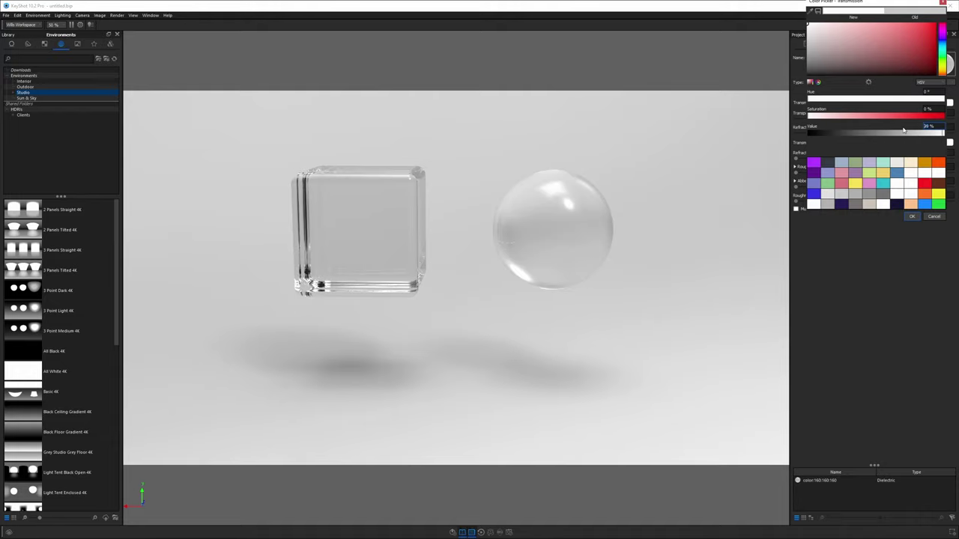
{"action": "left_click", "coordinate": [912, 216]}
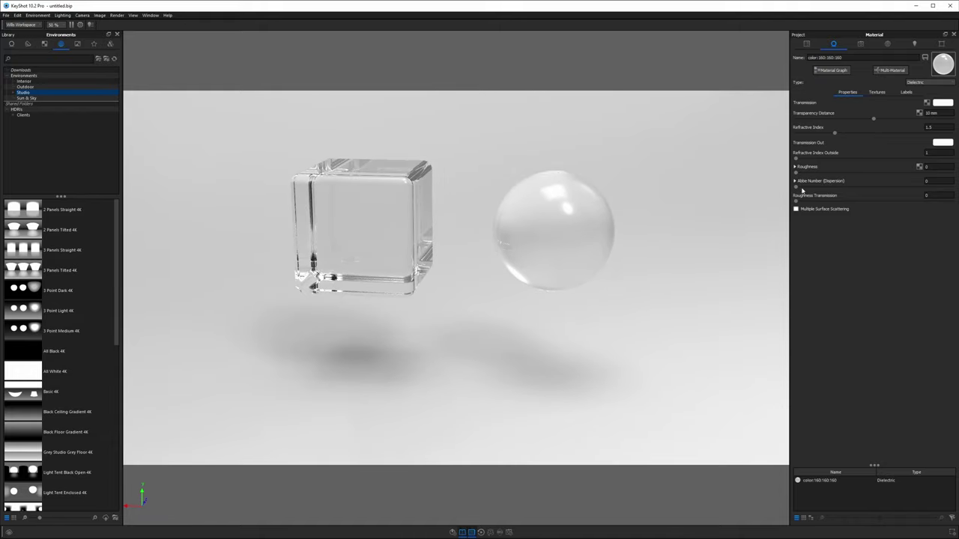
{"action": "mouse_move", "coordinate": [810, 181]}
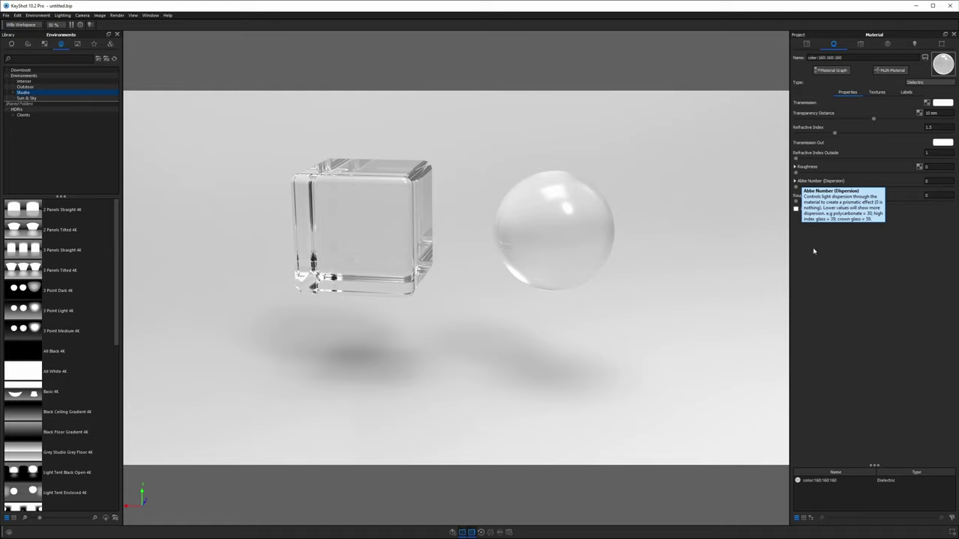
{"action": "left_click", "coordinate": [926, 181]}
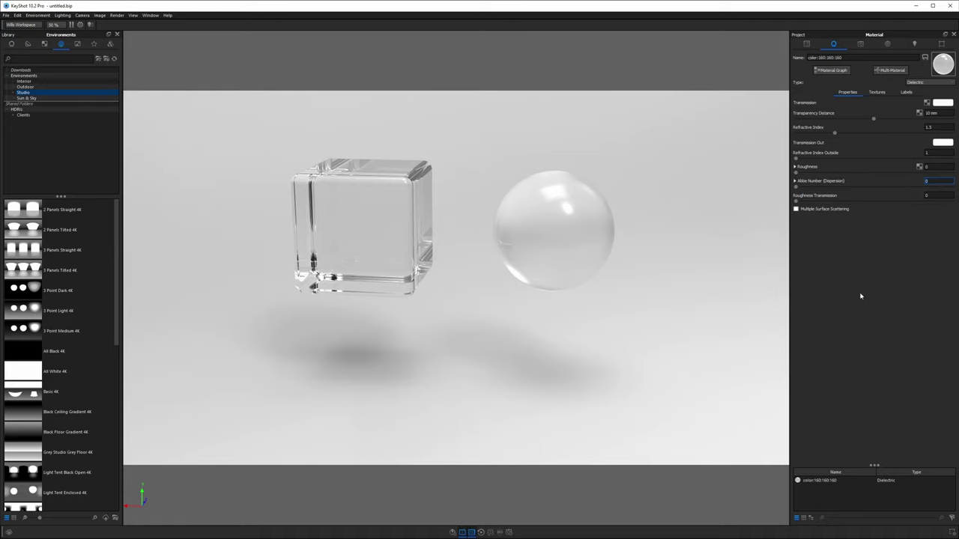
Lower the glass Abbe Number from 50 to 10 and finally to 1
{"action": "type", "text": "50"}
{"action": "key", "text": "Return"}
{"action": "type", "text": "10"}
{"action": "key", "text": "Return"}
{"action": "left_click_drag", "start_coordinate": [585, 268], "coordinate": [585, 238]}
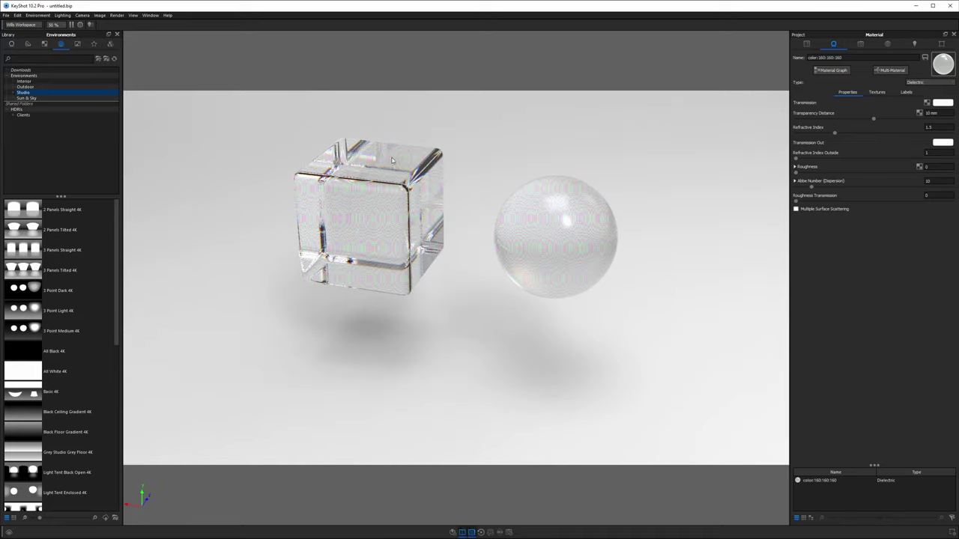
{"action": "scroll", "coordinate": [394, 189], "scroll_direction": "up", "scroll_amount": 3}
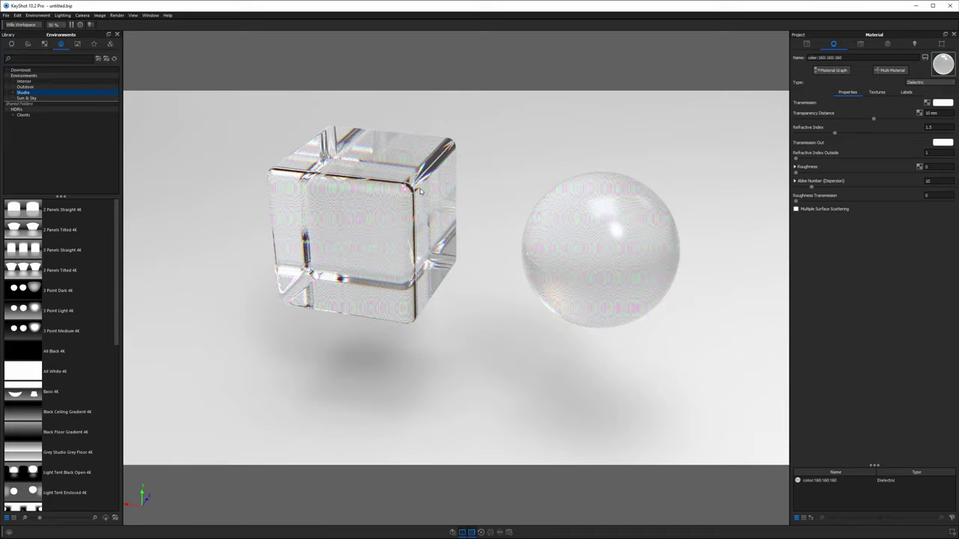
{"action": "left_click", "coordinate": [929, 181]}
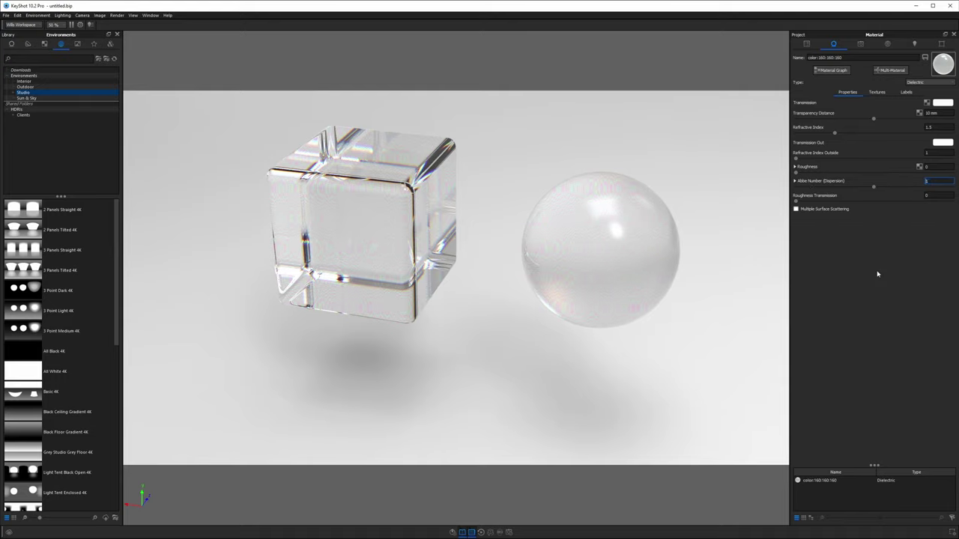
{"action": "type", "text": "1"}
{"action": "key", "text": "Return"}
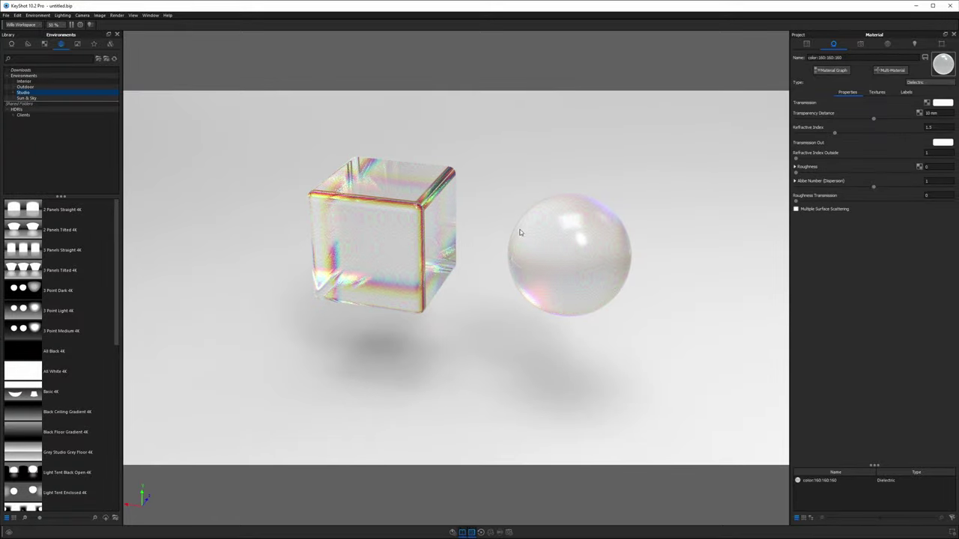
Apply the 3 Panels Straight 4K environment from the Environments library
{"action": "left_click", "coordinate": [887, 43]}
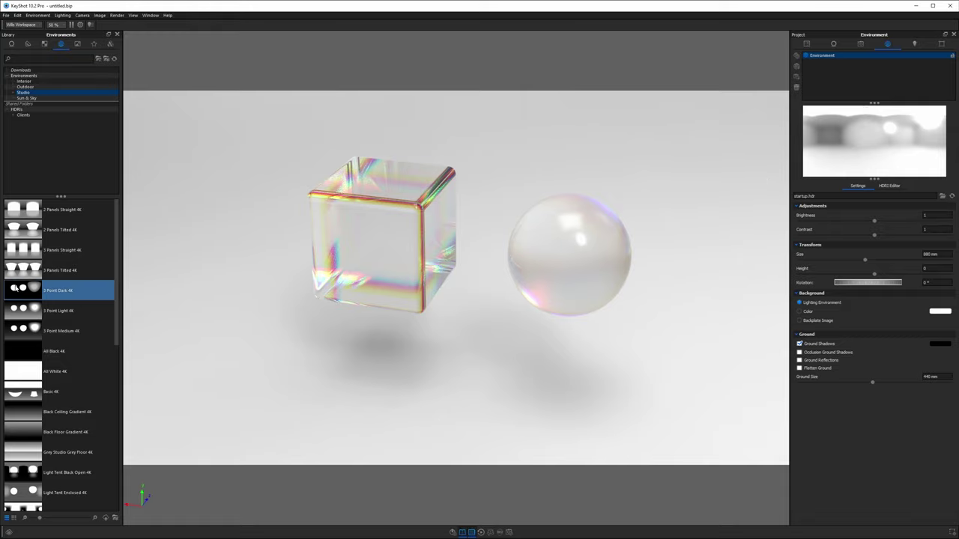
{"action": "mouse_move", "coordinate": [35, 252]}
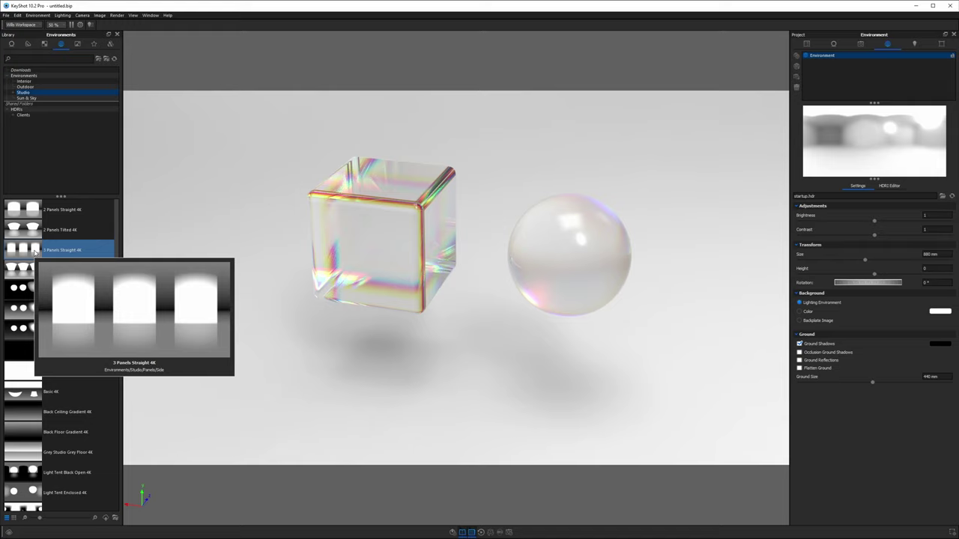
{"action": "double_click", "coordinate": [34, 253]}
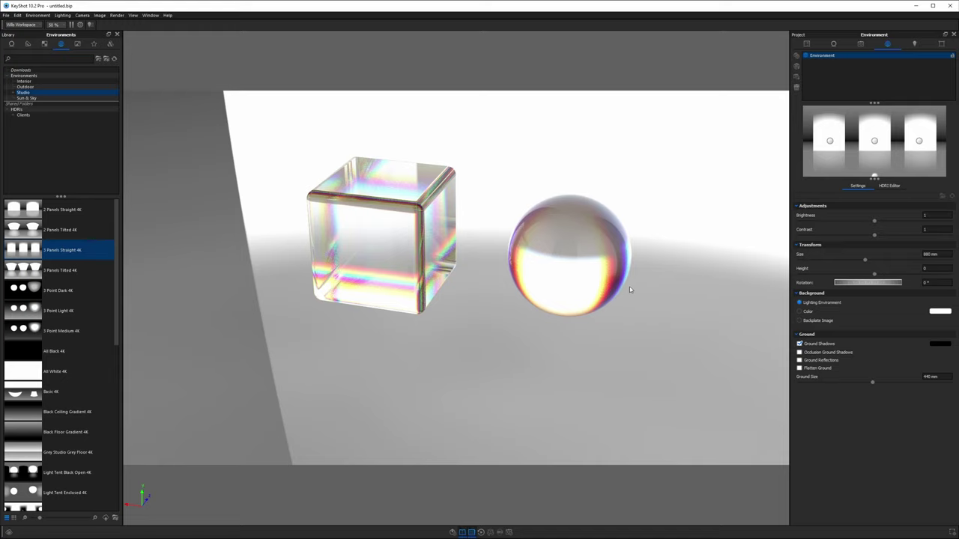
Orbit the camera to frame the glass objects against the three-panel studio backdrop
{"action": "left_click_drag", "start_coordinate": [628, 253], "coordinate": [597, 241]}
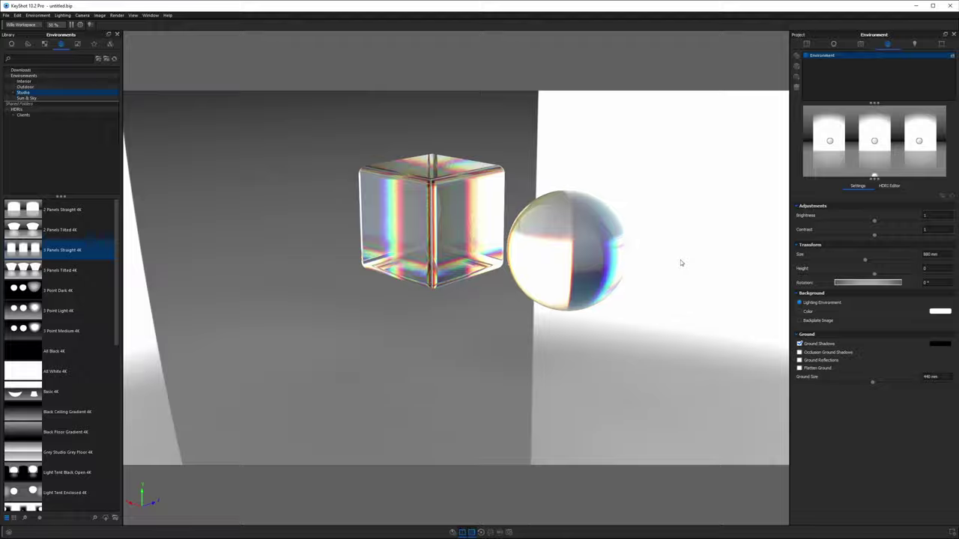
{"action": "left_click_drag", "start_coordinate": [680, 262], "coordinate": [449, 223]}
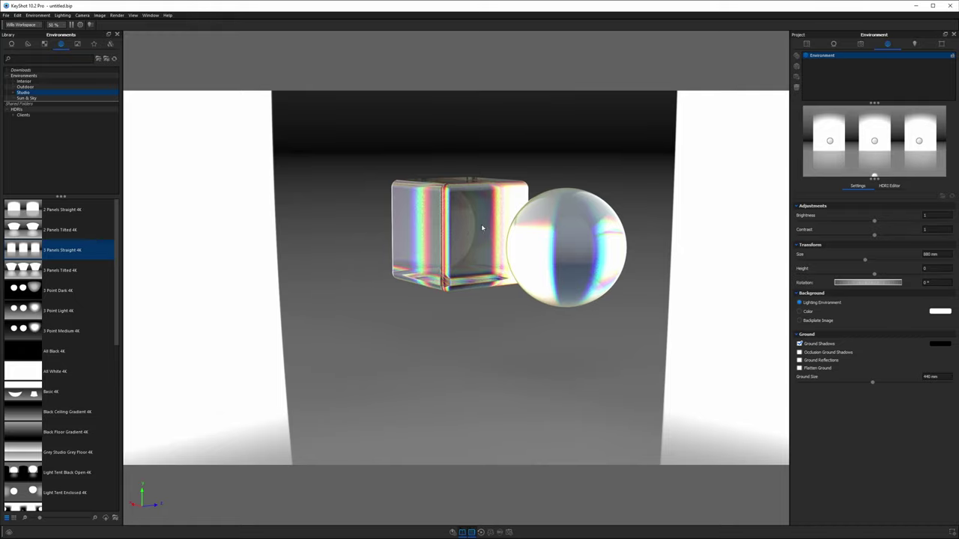
{"action": "left_click_drag", "start_coordinate": [445, 226], "coordinate": [577, 226]}
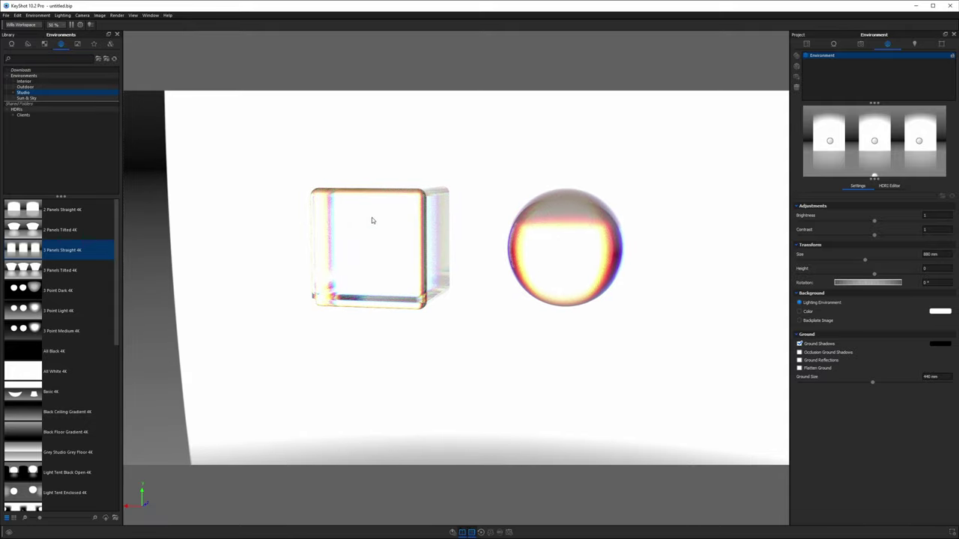
{"action": "left_click_drag", "start_coordinate": [401, 215], "coordinate": [480, 181]}
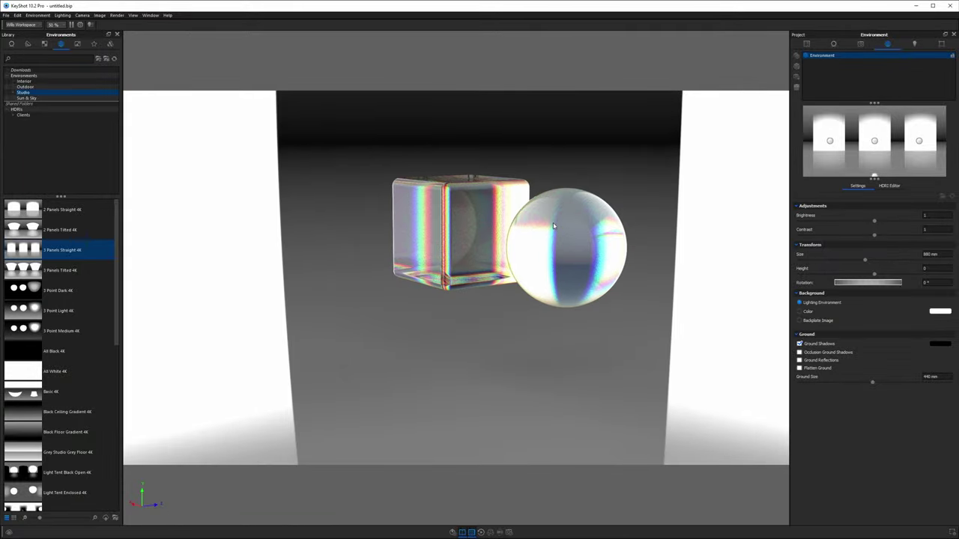
{"action": "left_click_drag", "start_coordinate": [494, 243], "coordinate": [689, 242]}
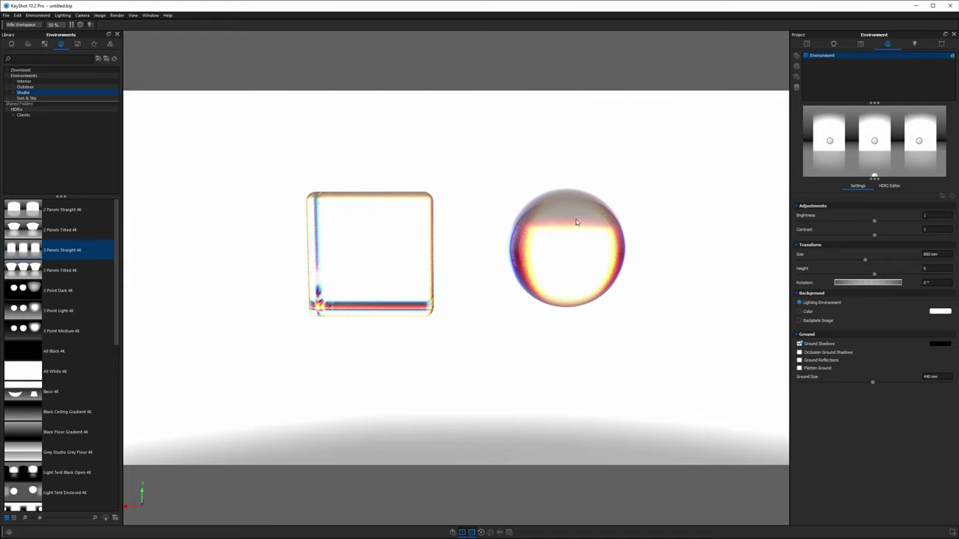
{"action": "left_click_drag", "start_coordinate": [576, 222], "coordinate": [522, 212]}
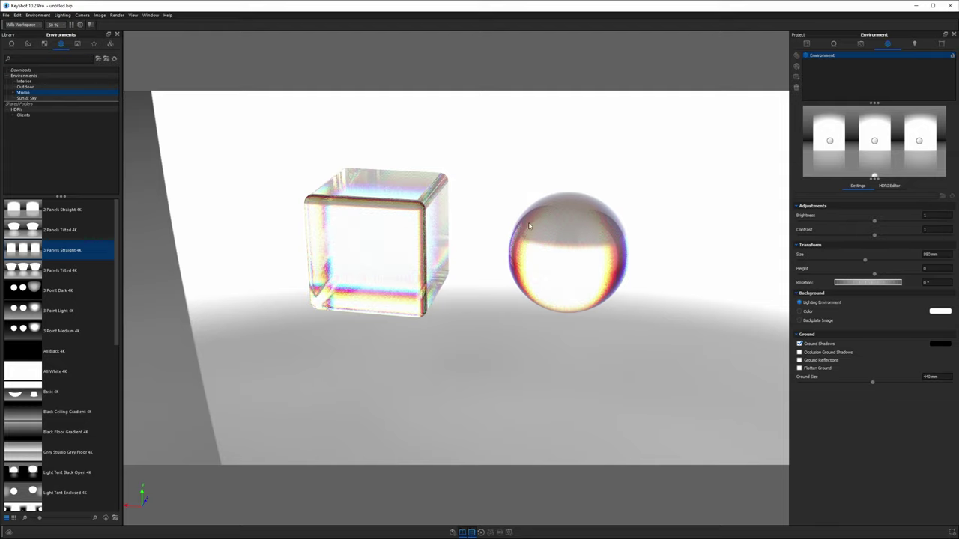
{"action": "left_click_drag", "start_coordinate": [583, 219], "coordinate": [395, 191]}
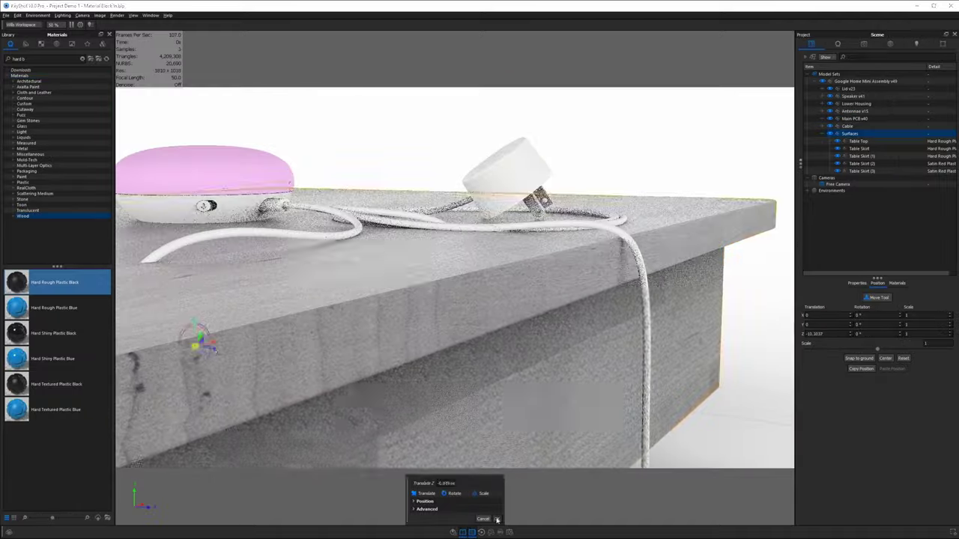
Rotate the environment lighting's azimuth and orbit the view to inspect the area lights obliquely
{"action": "left_click_drag", "start_coordinate": [488, 347], "coordinate": [393, 266]}
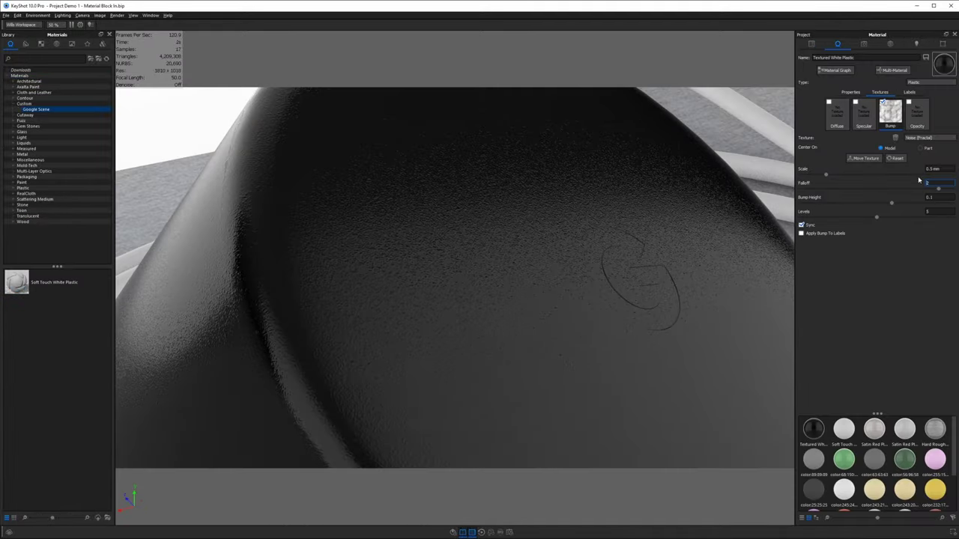
{"action": "key", "text": "Tab"}
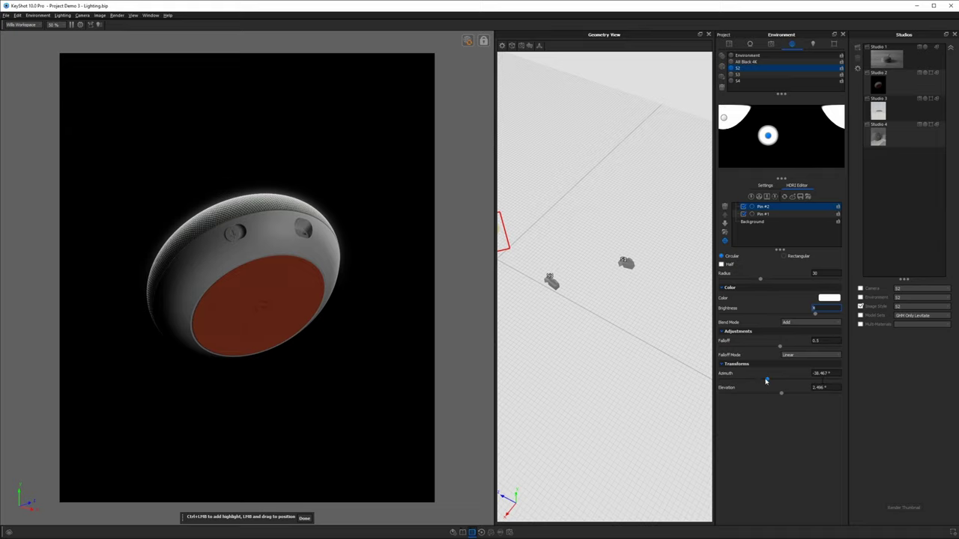
{"action": "left_click_drag", "start_coordinate": [766, 381], "coordinate": [787, 380]}
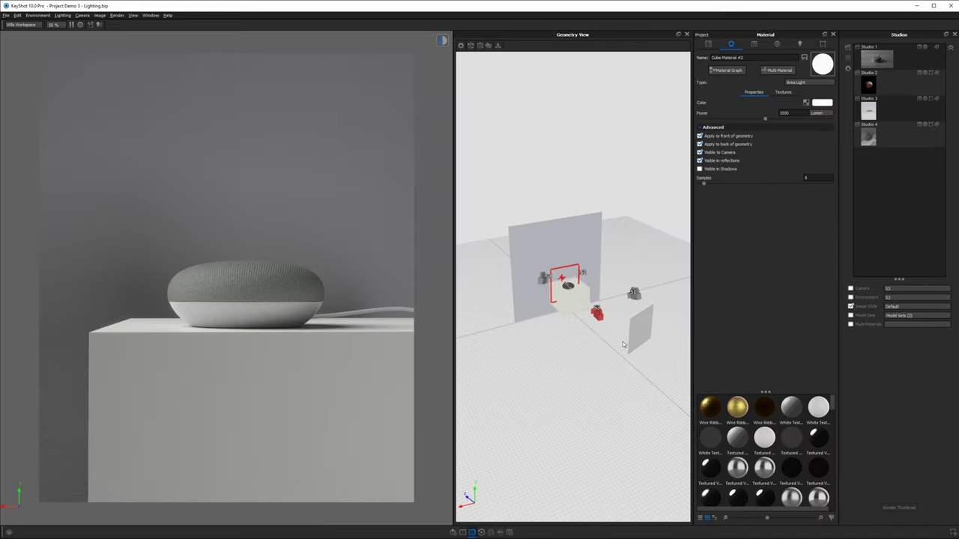
{"action": "left_click_drag", "start_coordinate": [613, 347], "coordinate": [421, 425]}
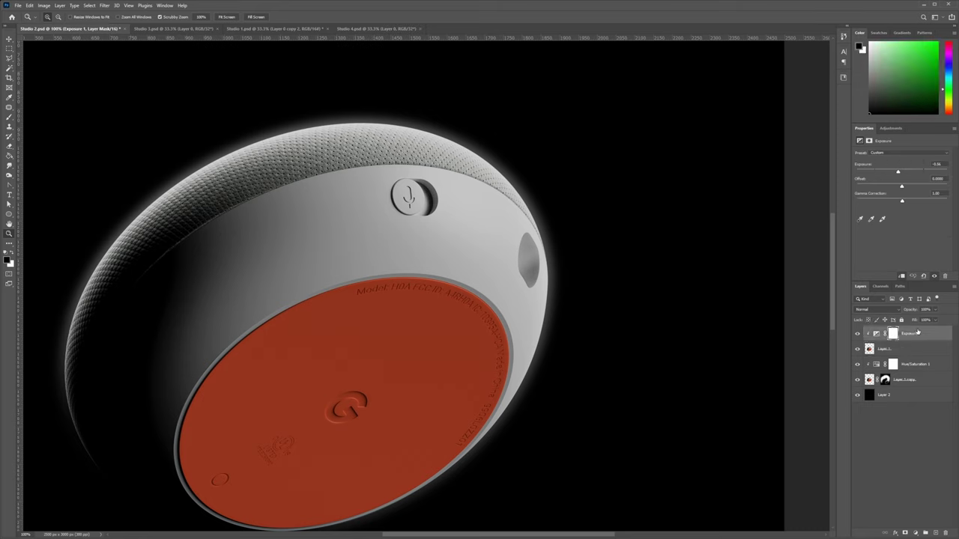
Fit the speaker render to the Photoshop window and open the Filter menu
{"action": "key", "text": "ctrl+0"}
{"action": "left_click", "coordinate": [105, 5]}
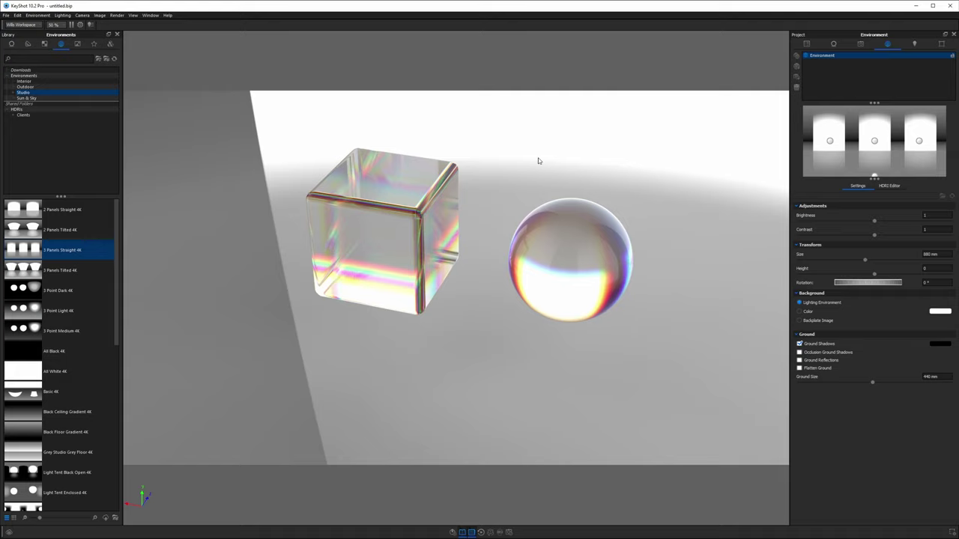
Set a solid colour background darkened to 10% value, near black
{"action": "left_click", "coordinate": [802, 312]}
{"action": "left_click", "coordinate": [932, 313]}
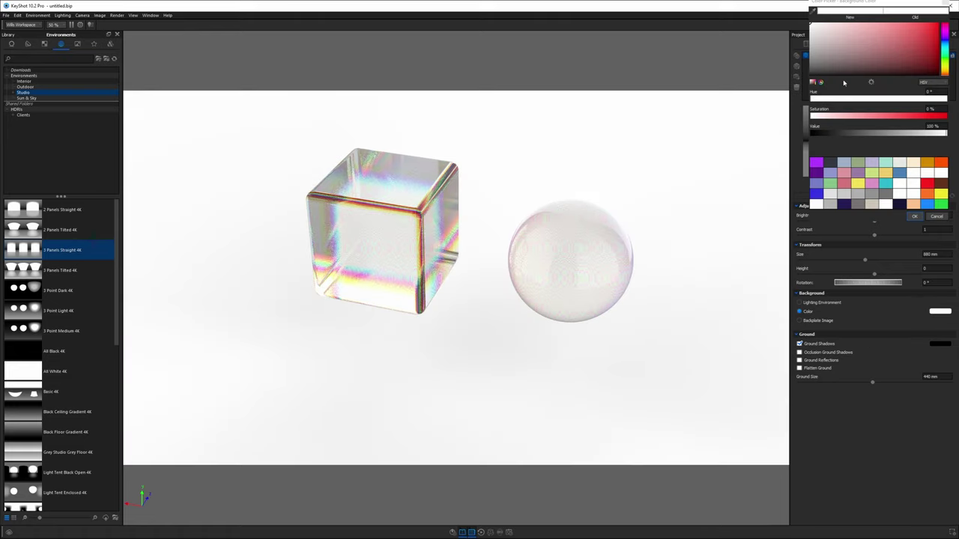
{"action": "left_click", "coordinate": [827, 138]}
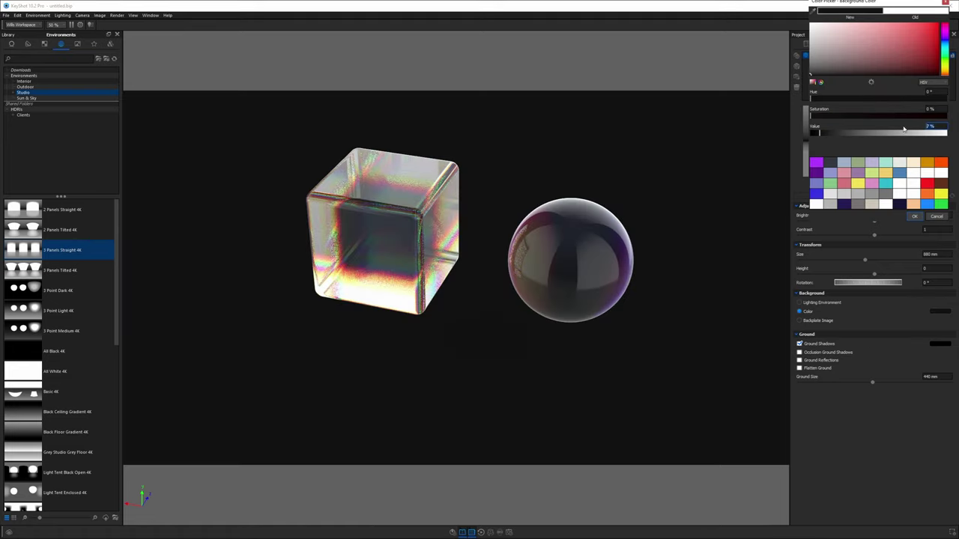
{"action": "type", "text": "10"}
{"action": "key", "text": "Return"}
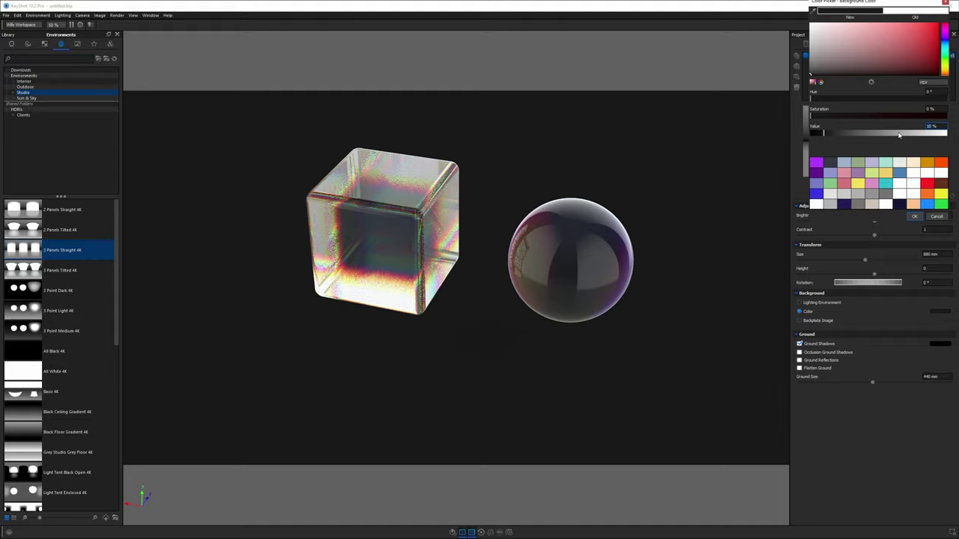
{"action": "left_click", "coordinate": [913, 216]}
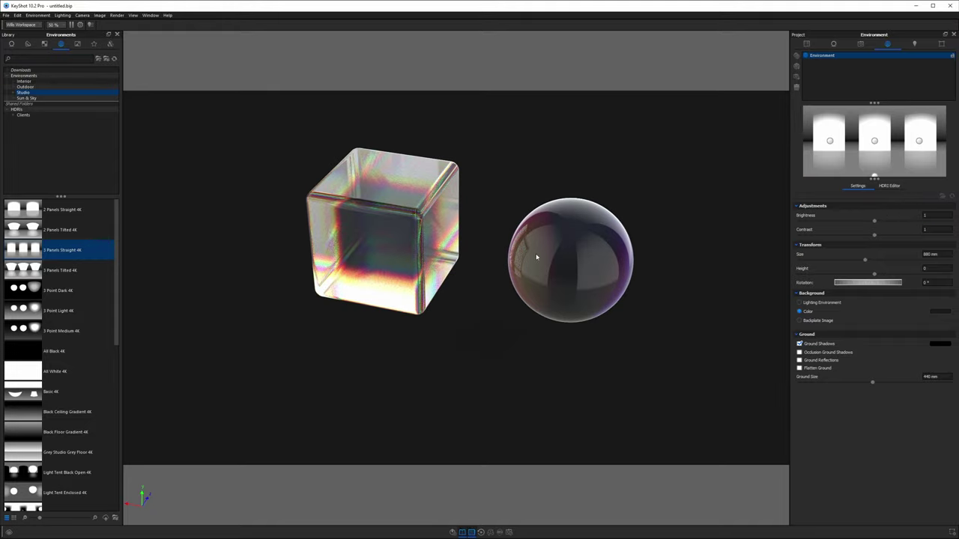
Turn the view to face the cube and unlink the sphere's material from the cube's
{"action": "left_click_drag", "start_coordinate": [637, 269], "coordinate": [649, 220]}
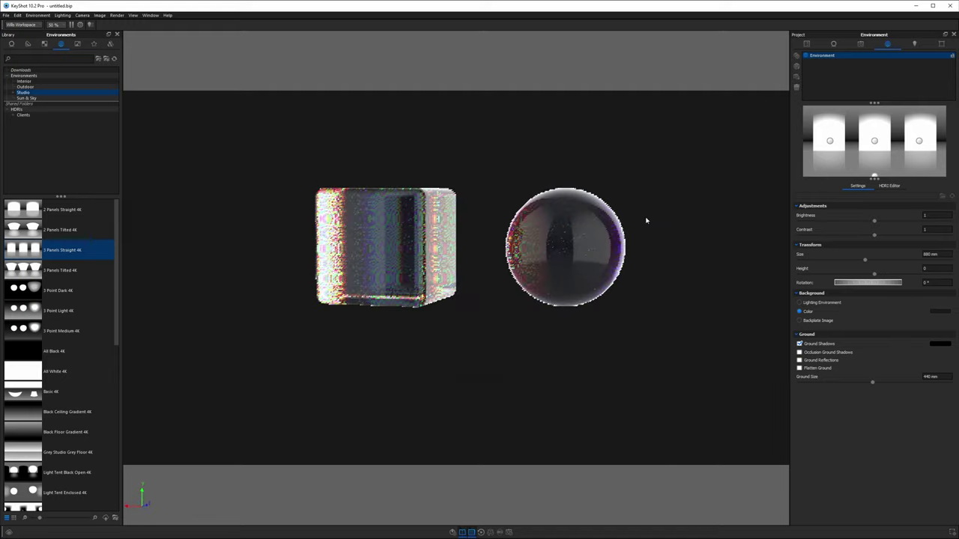
{"action": "left_click", "coordinate": [563, 236]}
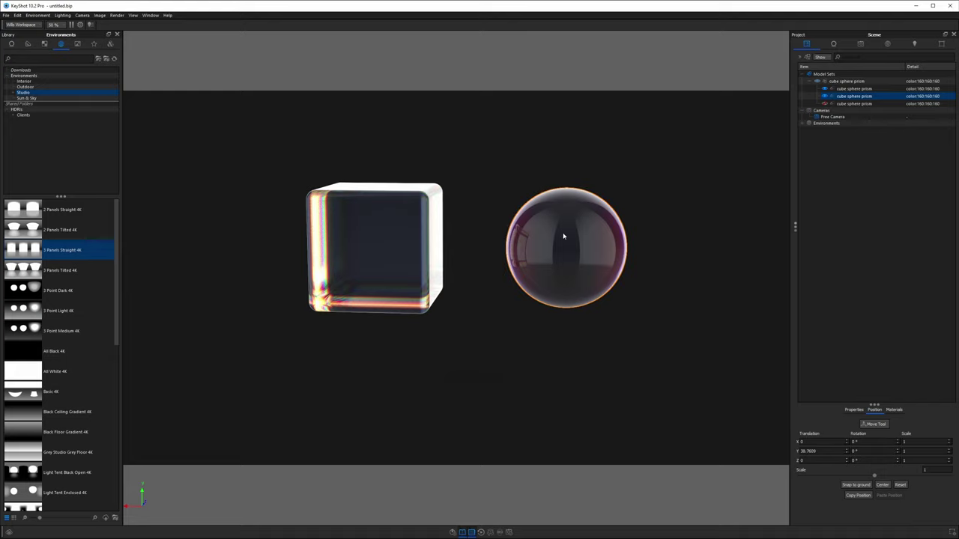
{"action": "right_click", "coordinate": [563, 236]}
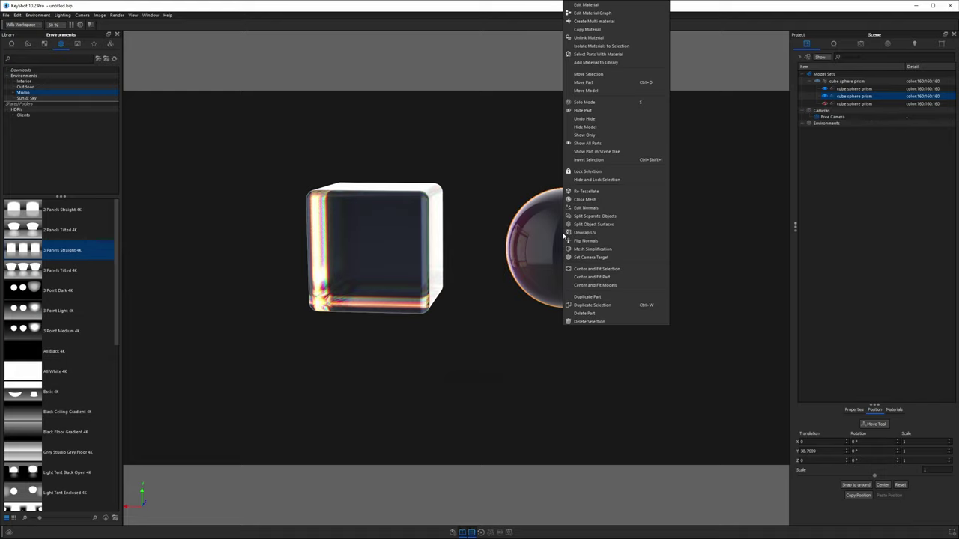
{"action": "left_click", "coordinate": [575, 38]}
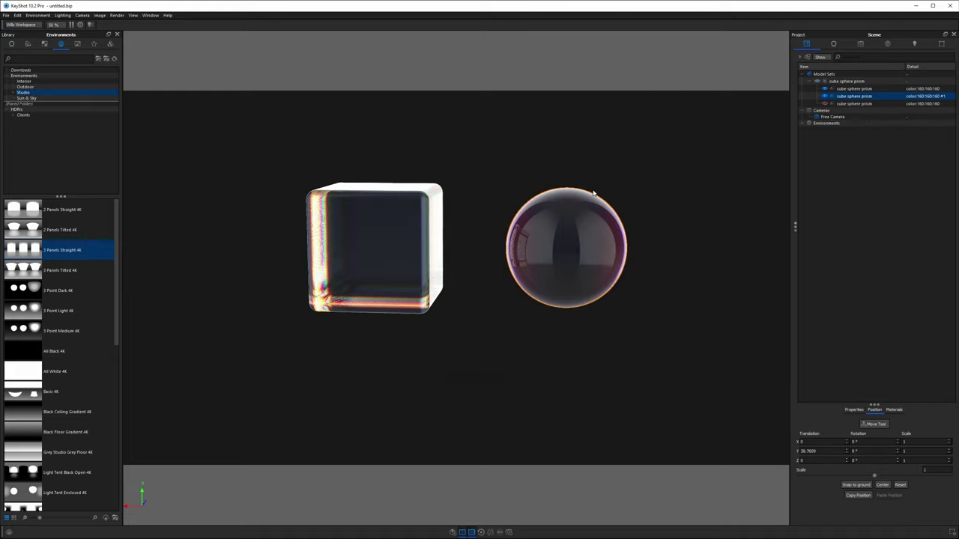
Open the sphere's material in the Material Graph window
{"action": "double_click", "coordinate": [535, 231]}
{"action": "left_click", "coordinate": [831, 71]}
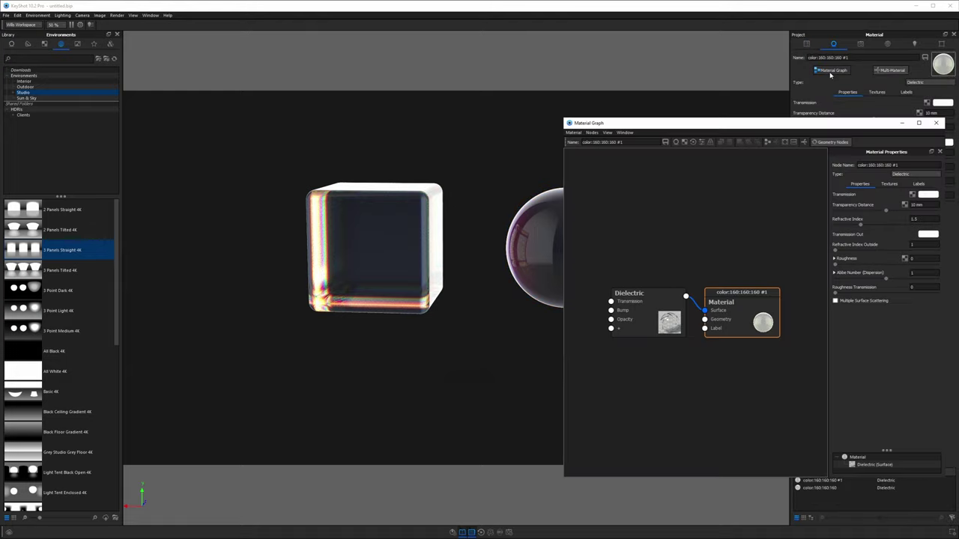
{"action": "left_click_drag", "start_coordinate": [836, 119], "coordinate": [847, 9]}
{"action": "left_click_drag", "start_coordinate": [475, 216], "coordinate": [493, 278]}
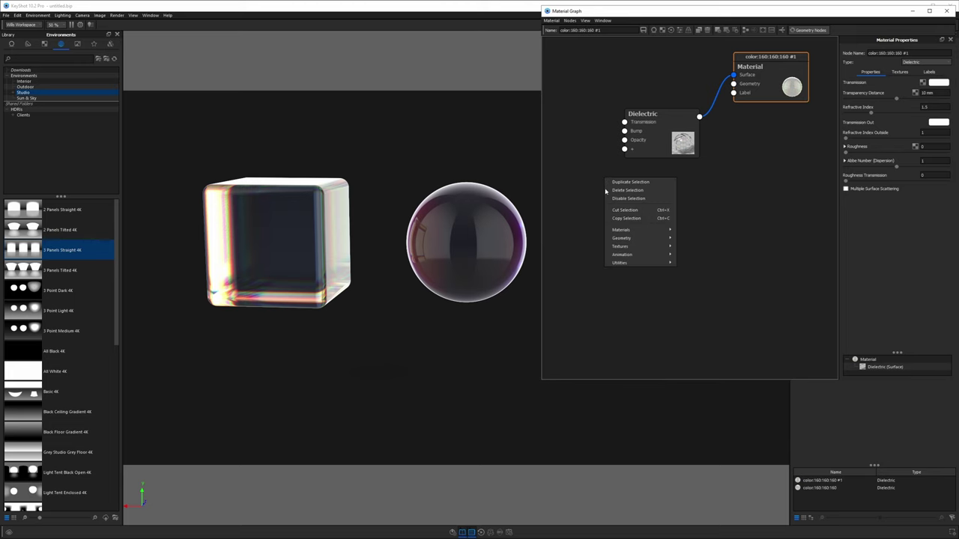
Add a Noise (Fractal) texture node below the Dielectric node and lower its Levels to 2
{"action": "mouse_move", "coordinate": [615, 246]}
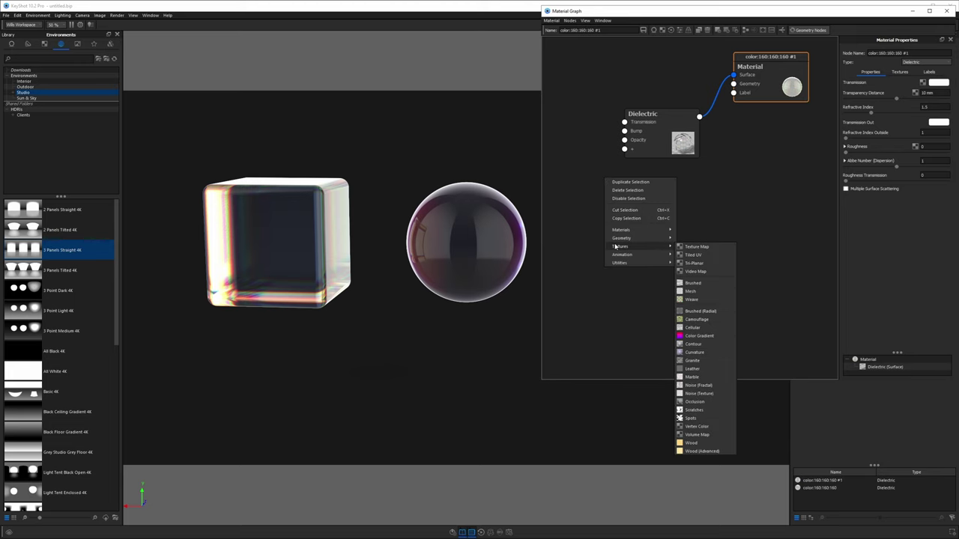
{"action": "left_click", "coordinate": [700, 385]}
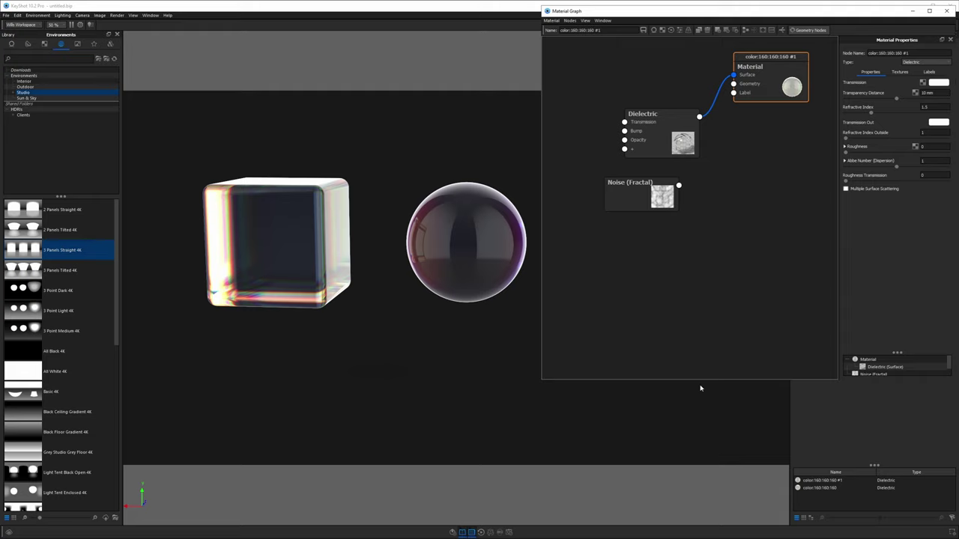
{"action": "left_click_drag", "start_coordinate": [648, 199], "coordinate": [619, 221]}
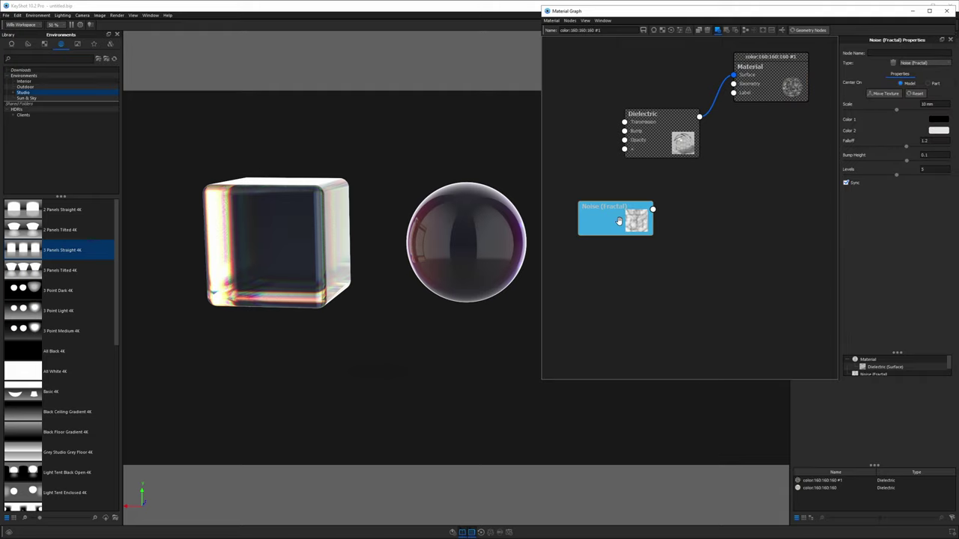
{"action": "middle_click_drag", "start_coordinate": [492, 236], "coordinate": [436, 220]}
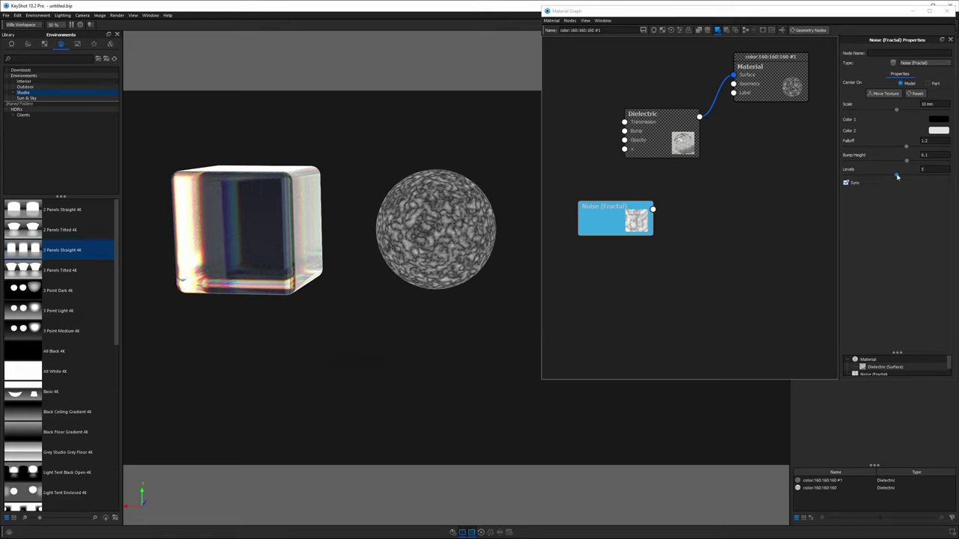
{"action": "left_click_drag", "start_coordinate": [897, 177], "coordinate": [866, 177]}
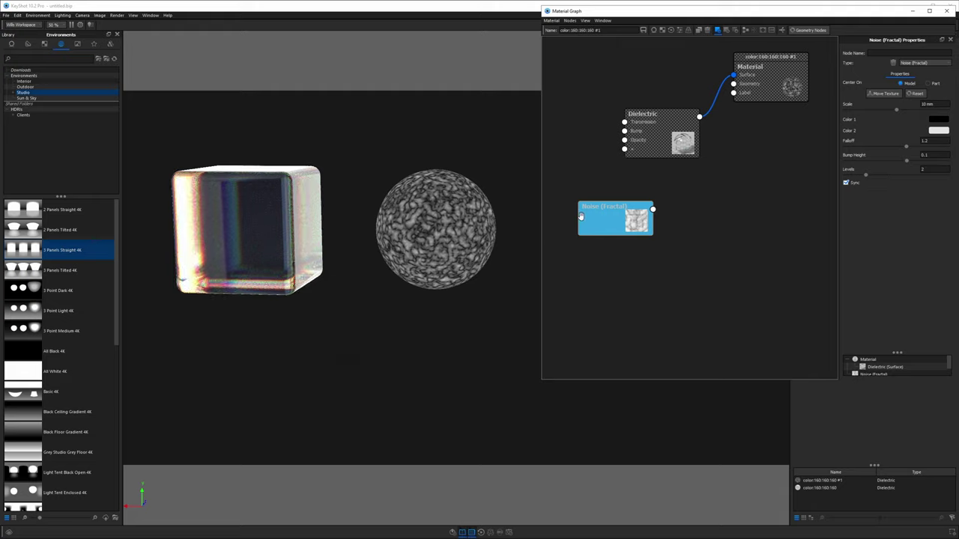
{"action": "left_click_drag", "start_coordinate": [604, 221], "coordinate": [610, 199]}
Wire a noise-fed Displace node into the material's Geometry with 1 mm height and apply it
{"action": "right_click", "coordinate": [661, 209]}
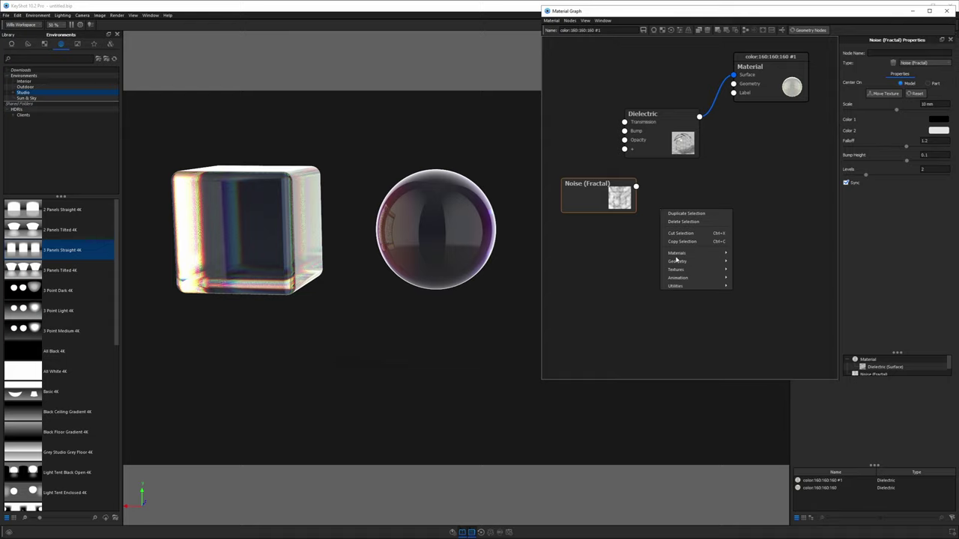
{"action": "mouse_move", "coordinate": [679, 263]}
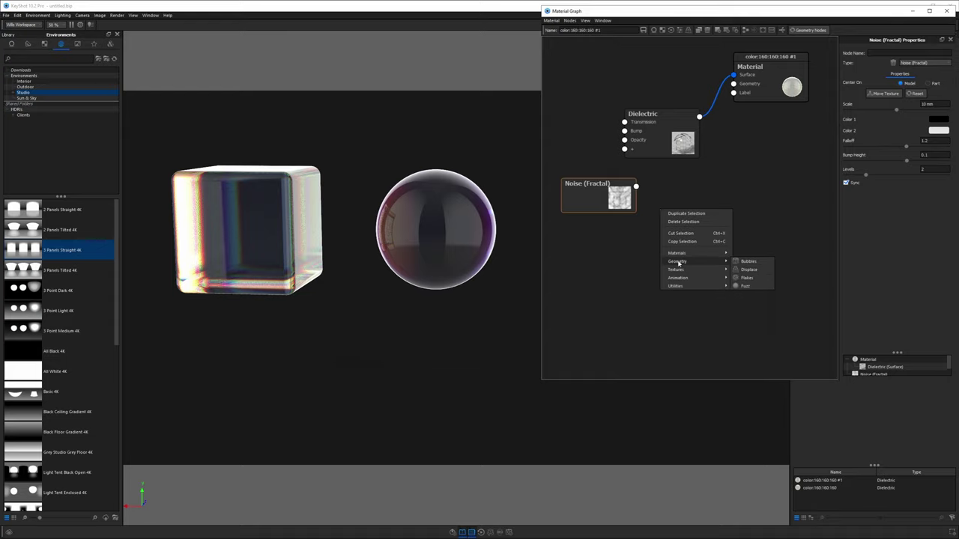
{"action": "left_click", "coordinate": [748, 269]}
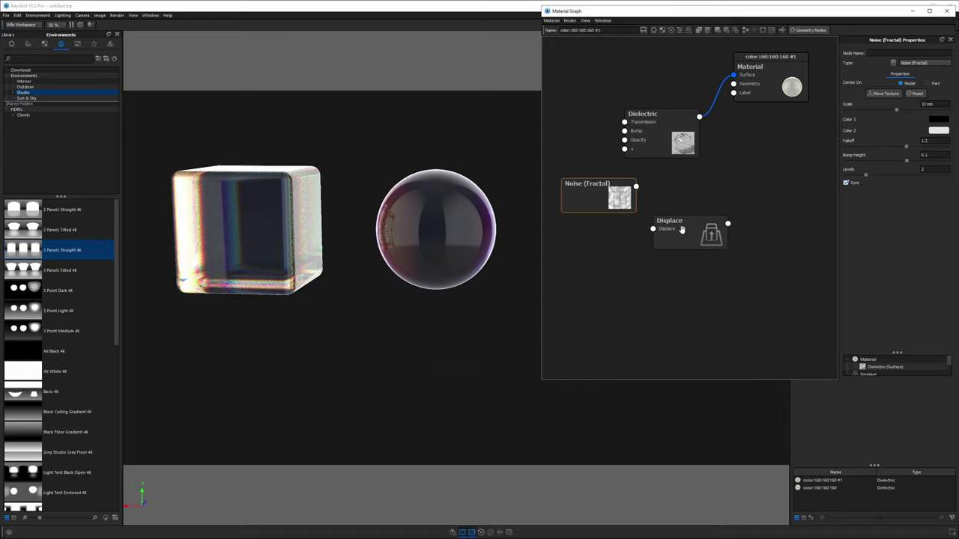
{"action": "left_click_drag", "start_coordinate": [727, 223], "coordinate": [738, 85]}
{"action": "left_click_drag", "start_coordinate": [636, 187], "coordinate": [688, 220]}
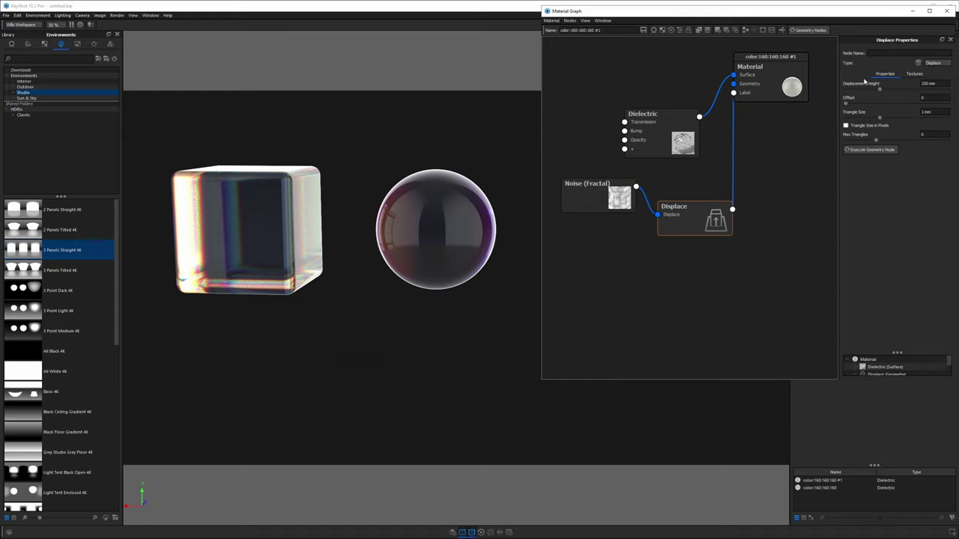
{"action": "left_click", "coordinate": [928, 84]}
{"action": "type", "text": "1mm"}
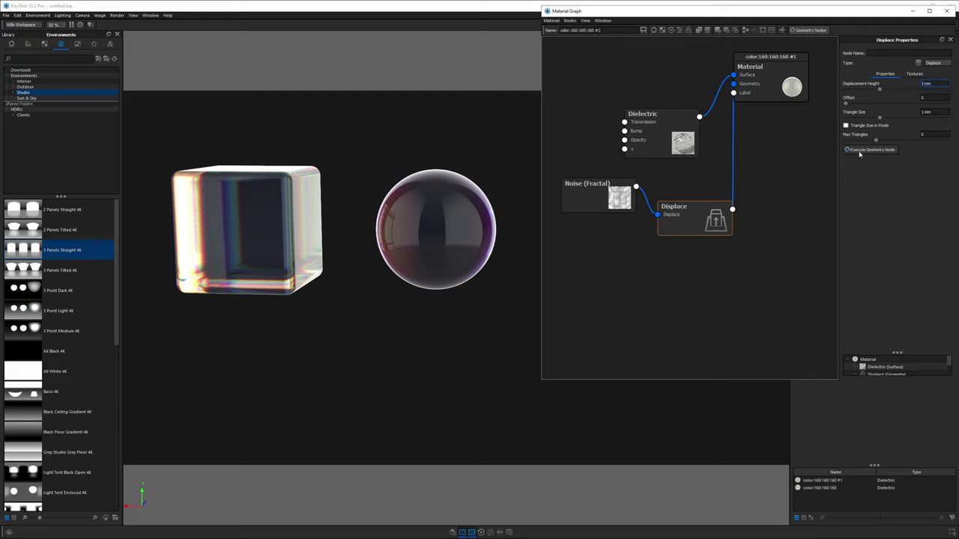
{"action": "left_click", "coordinate": [871, 149]}
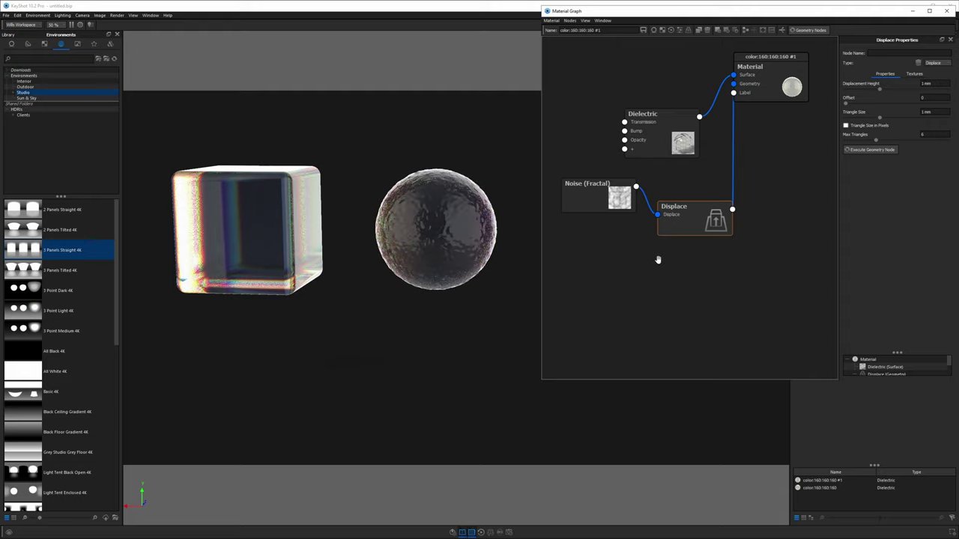
{"action": "left_click", "coordinate": [576, 193]}
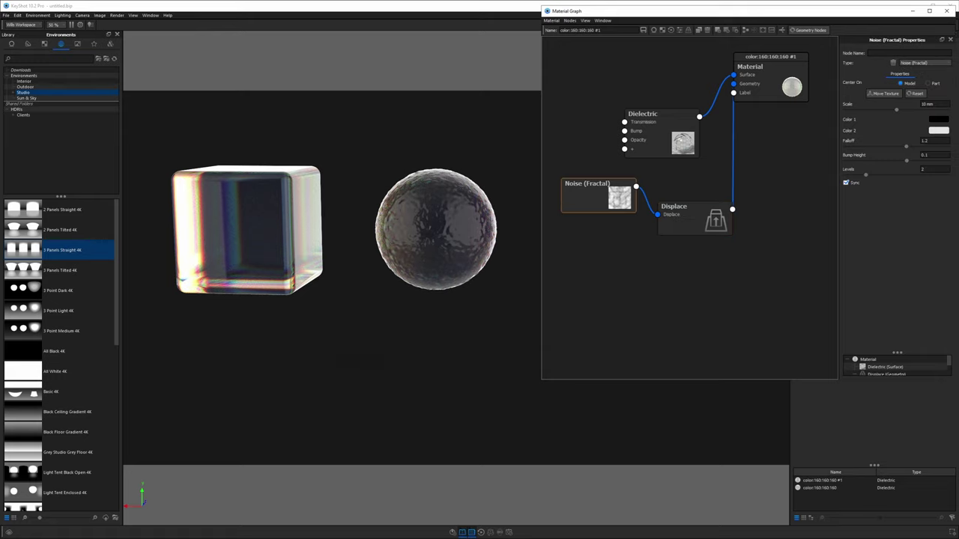
Raise the displacement height to 5 mm, then 20 mm, reapplying it to the sphere
{"action": "left_click", "coordinate": [891, 110]}
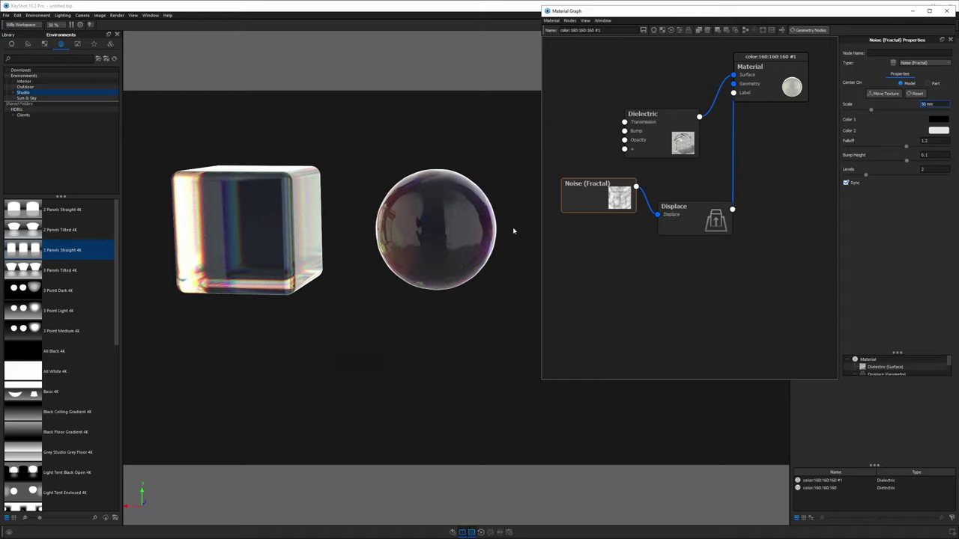
{"action": "left_click", "coordinate": [699, 217]}
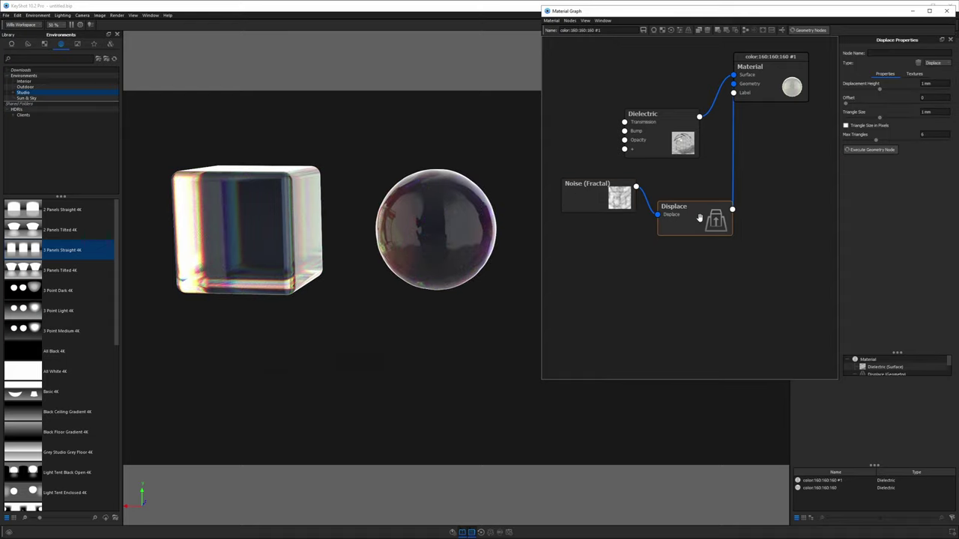
{"action": "left_click", "coordinate": [929, 83]}
{"action": "type", "text": "5"}
{"action": "key", "text": "Return"}
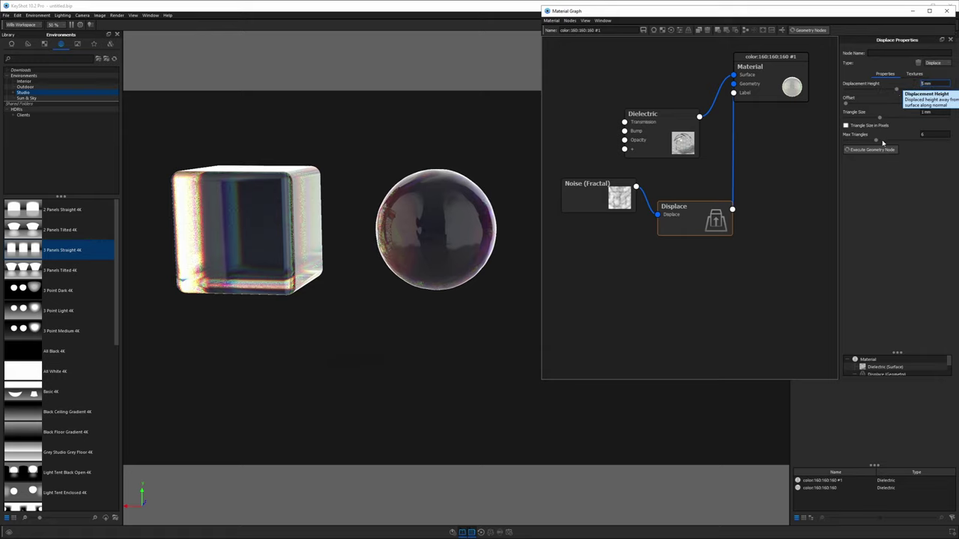
{"action": "left_click", "coordinate": [881, 151]}
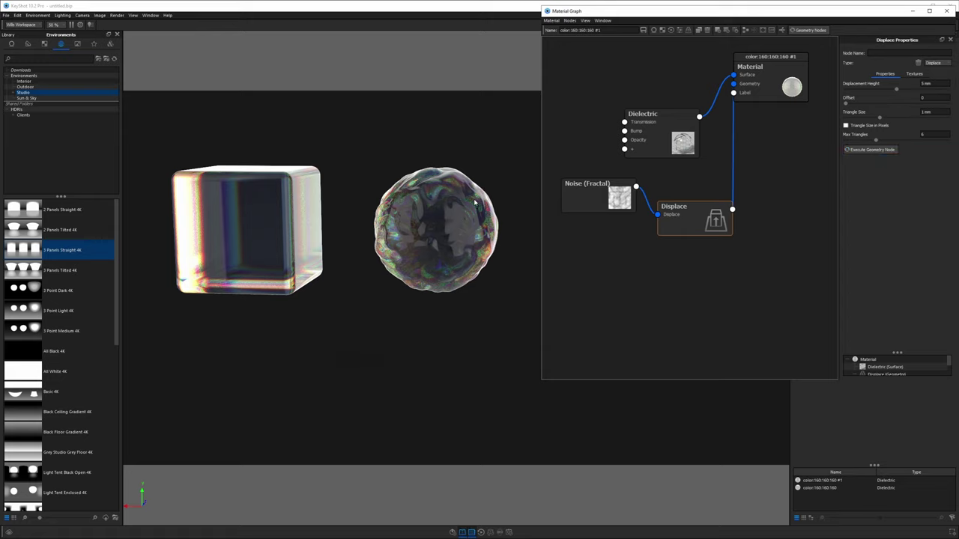
{"action": "left_click", "coordinate": [934, 83]}
{"action": "type", "text": "20"}
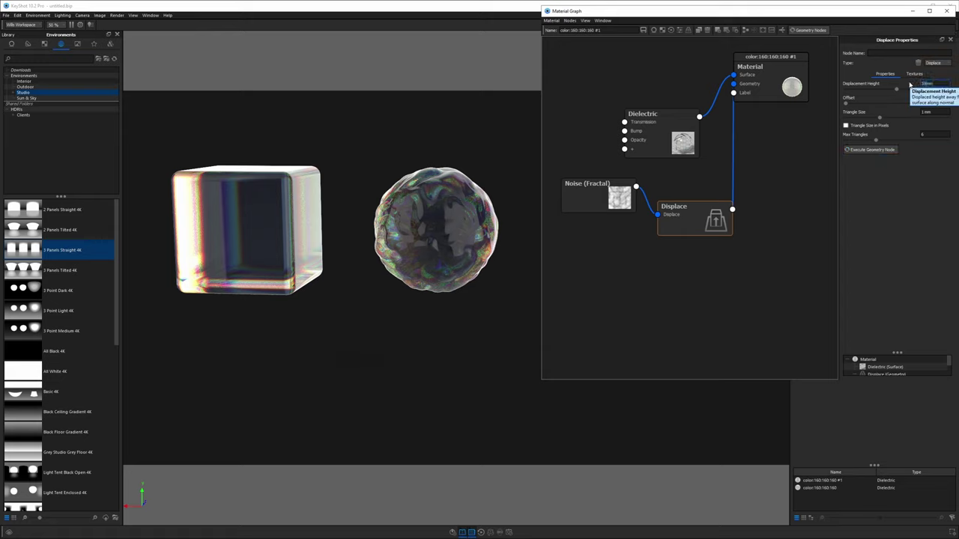
{"action": "left_click", "coordinate": [871, 150]}
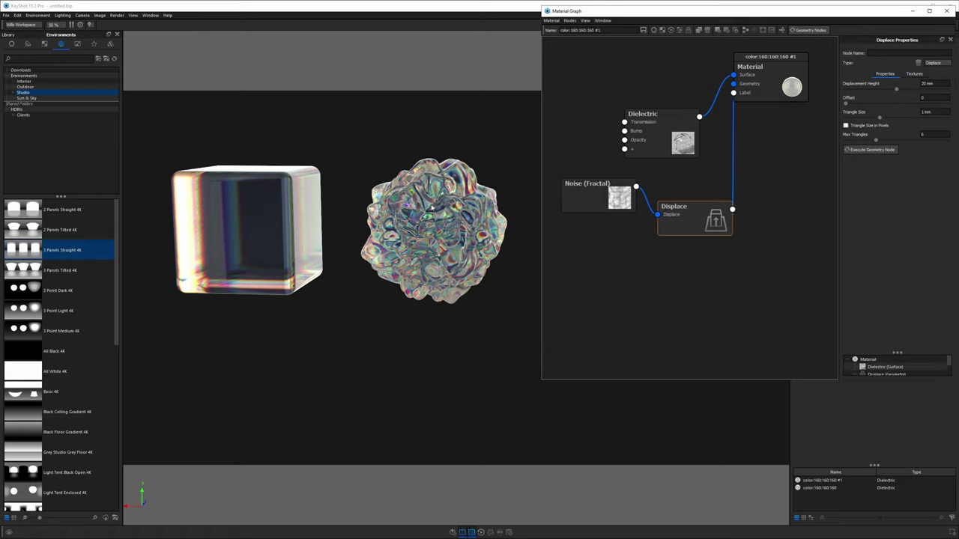
Rearrange the nodes, reduce noise Levels to 1, and apply a 50 mm displacement height
{"action": "left_click_drag", "start_coordinate": [594, 192], "coordinate": [589, 188]}
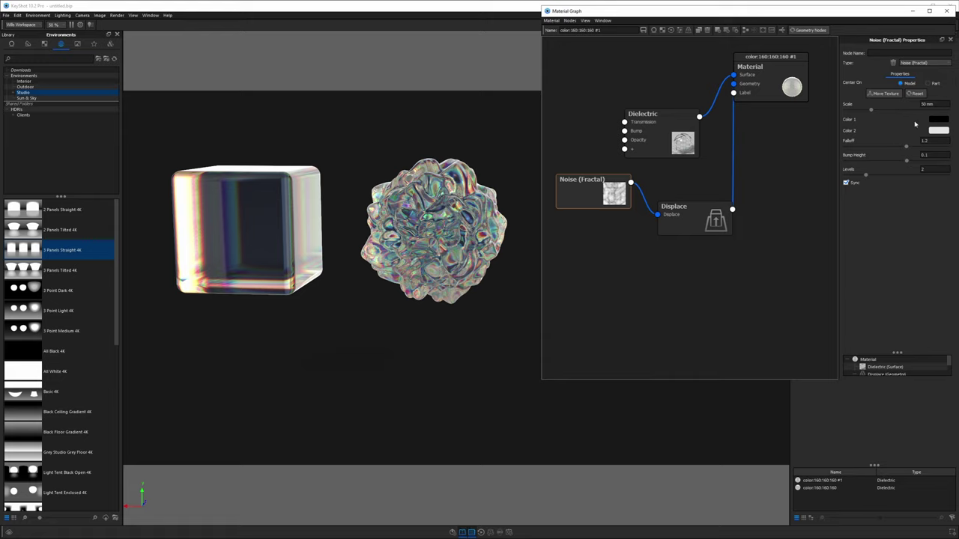
{"action": "left_click_drag", "start_coordinate": [697, 219], "coordinate": [701, 212]}
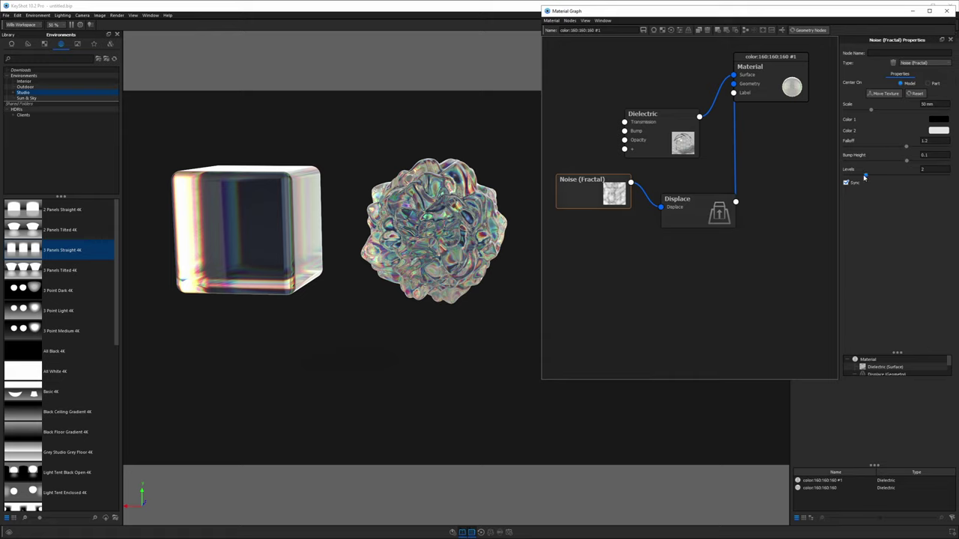
{"action": "left_click_drag", "start_coordinate": [866, 176], "coordinate": [856, 176]}
{"action": "left_click", "coordinate": [704, 210]}
{"action": "left_click", "coordinate": [929, 83]}
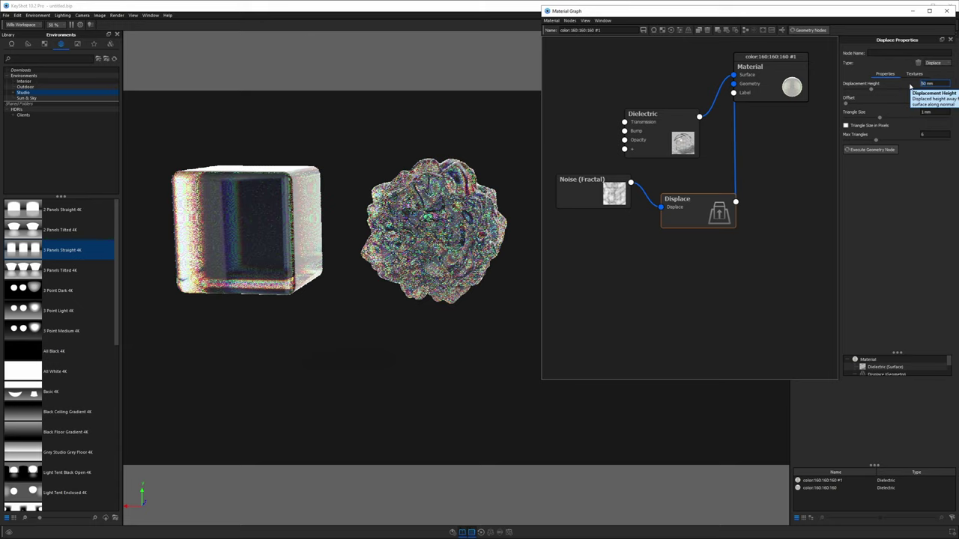
{"action": "left_click", "coordinate": [862, 150]}
Browse the node list without adding a node, then zoom in on the blob's displaced surface
{"action": "right_click", "coordinate": [582, 232]}
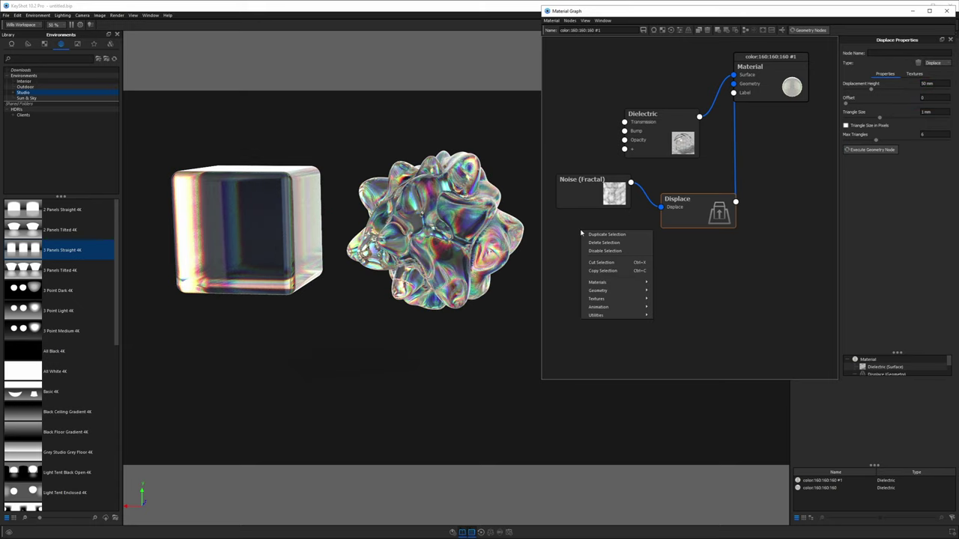
{"action": "mouse_move", "coordinate": [604, 304]}
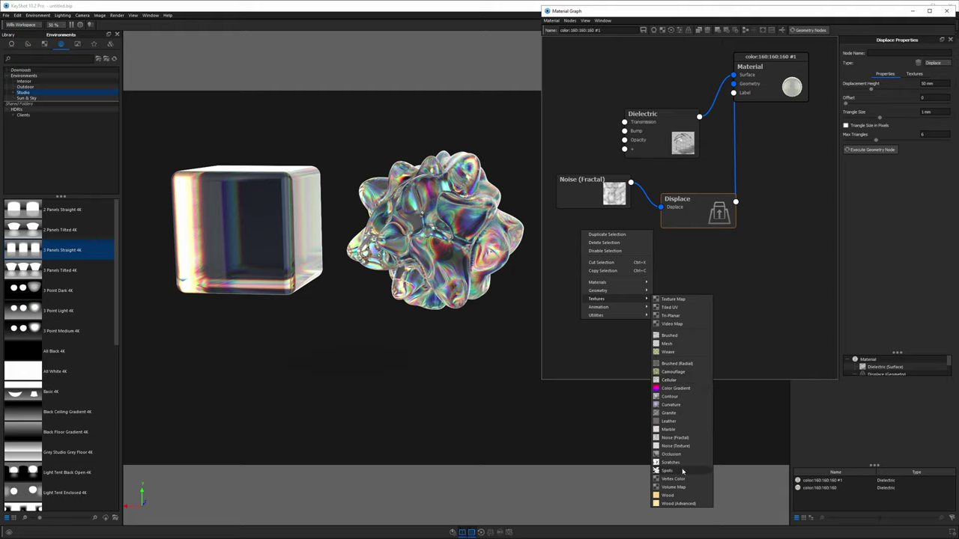
{"action": "left_click", "coordinate": [754, 261]}
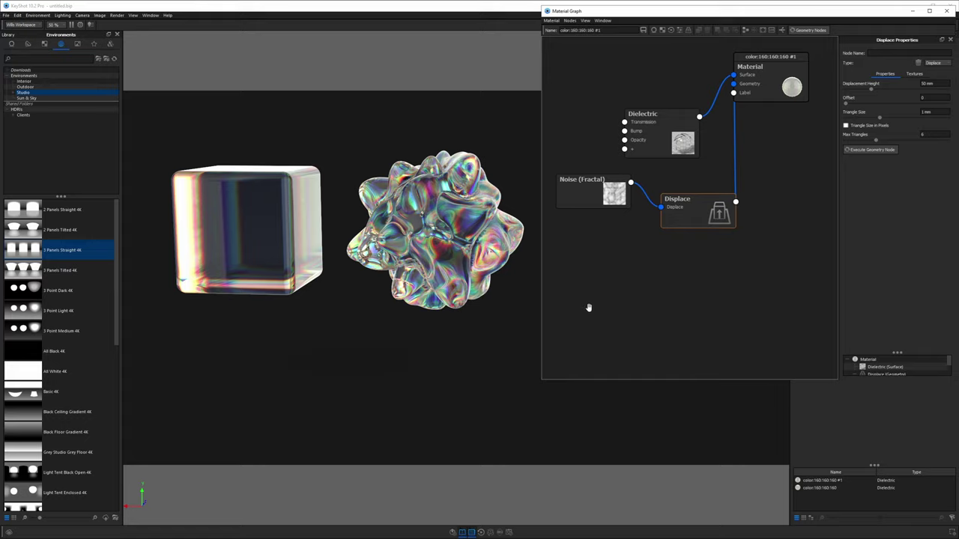
{"action": "scroll", "coordinate": [438, 262], "scroll_direction": "up", "scroll_amount": 3}
{"action": "scroll", "coordinate": [450, 225], "scroll_direction": "up", "scroll_amount": 3}
{"action": "scroll", "coordinate": [434, 222], "scroll_direction": "down", "scroll_amount": 2}
{"action": "scroll", "coordinate": [415, 219], "scroll_direction": "up", "scroll_amount": 3}
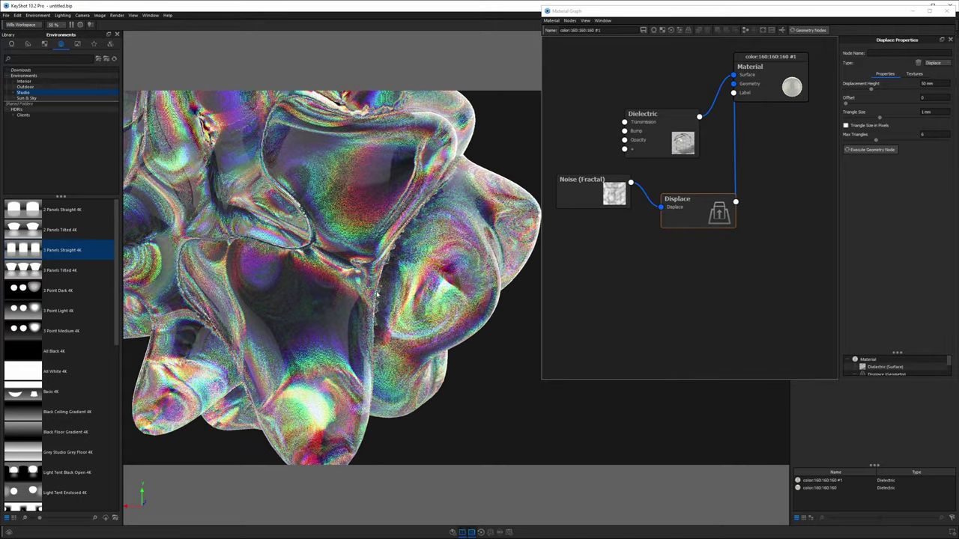
Reposition the Displace node and reconnect Dielectric to the Material Surface input
{"action": "left_click", "coordinate": [700, 210]}
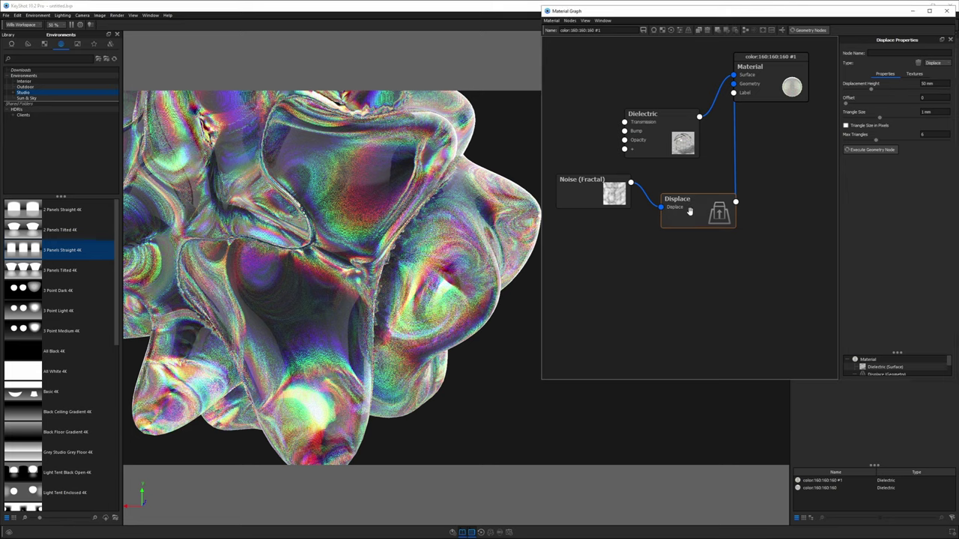
{"action": "left_click_drag", "start_coordinate": [688, 216], "coordinate": [686, 205]}
{"action": "left_click", "coordinate": [926, 112]}
{"action": "left_click_drag", "start_coordinate": [733, 75], "coordinate": [704, 63]}
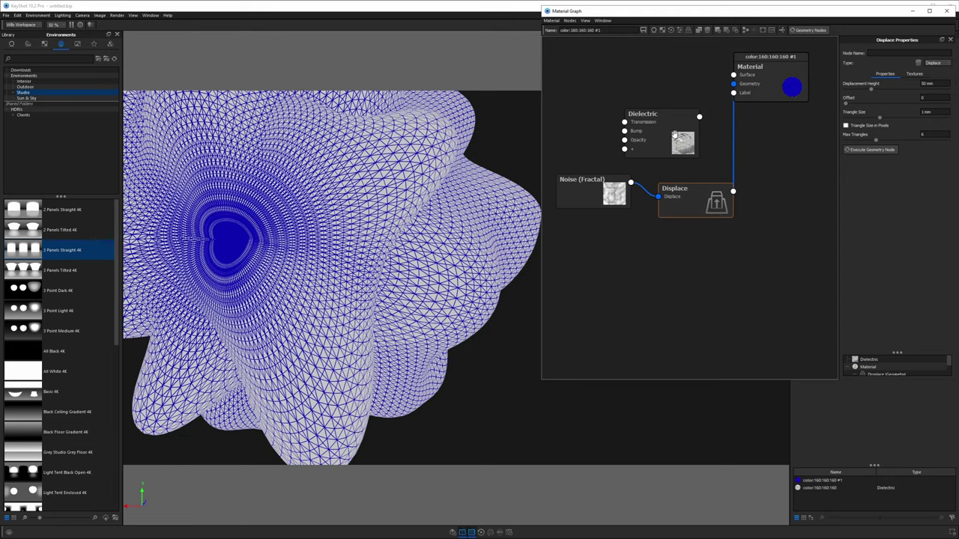
{"action": "left_click_drag", "start_coordinate": [699, 116], "coordinate": [734, 77]}
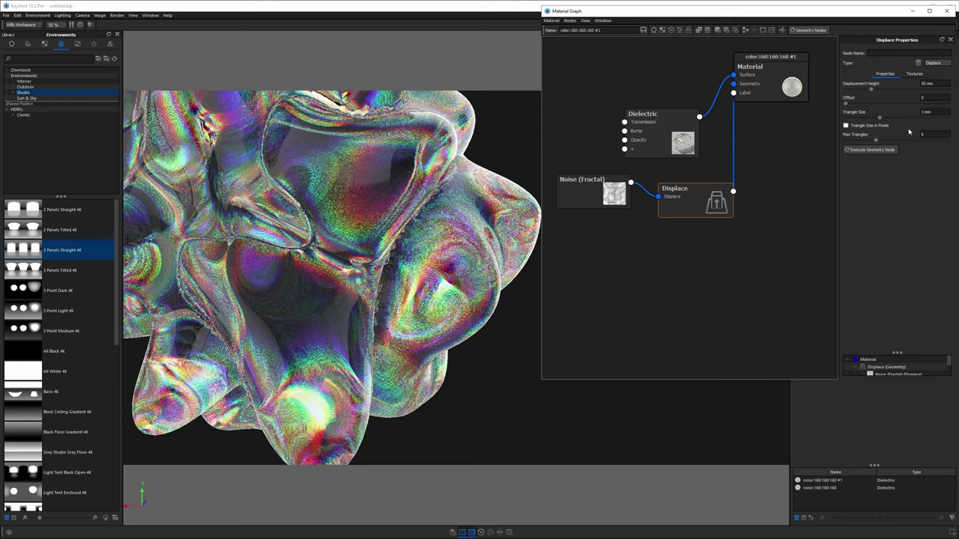
Set the Displace Triangle Size to 0.25 mm and re-execute the geometry node
{"action": "left_click_drag", "start_coordinate": [679, 215], "coordinate": [683, 205]}
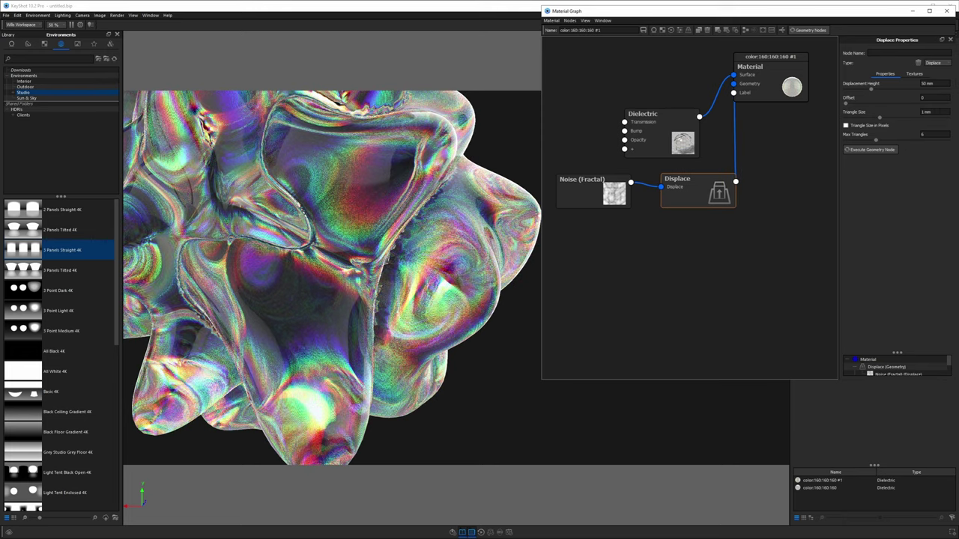
{"action": "left_click", "coordinate": [929, 112]}
{"action": "type", "text": "0.25"}
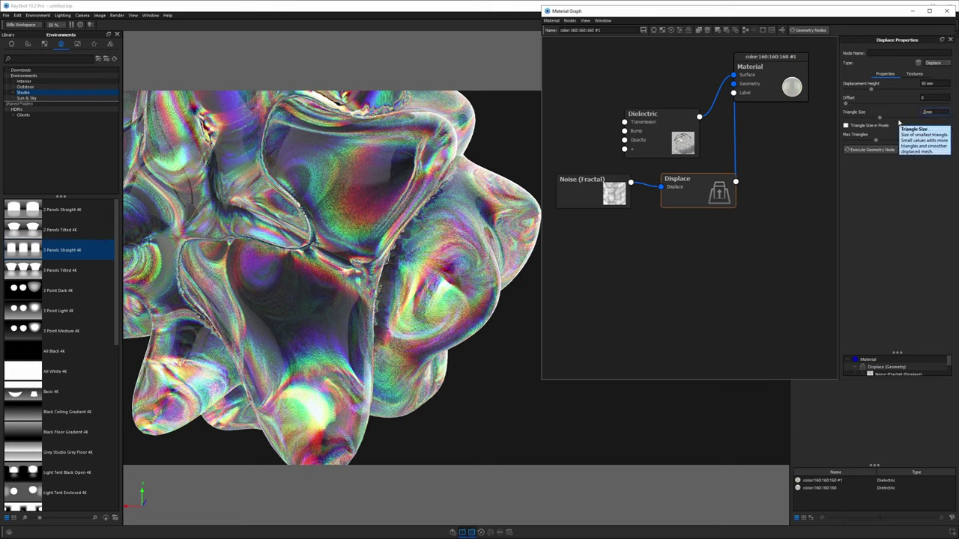
{"action": "key", "text": "Return"}
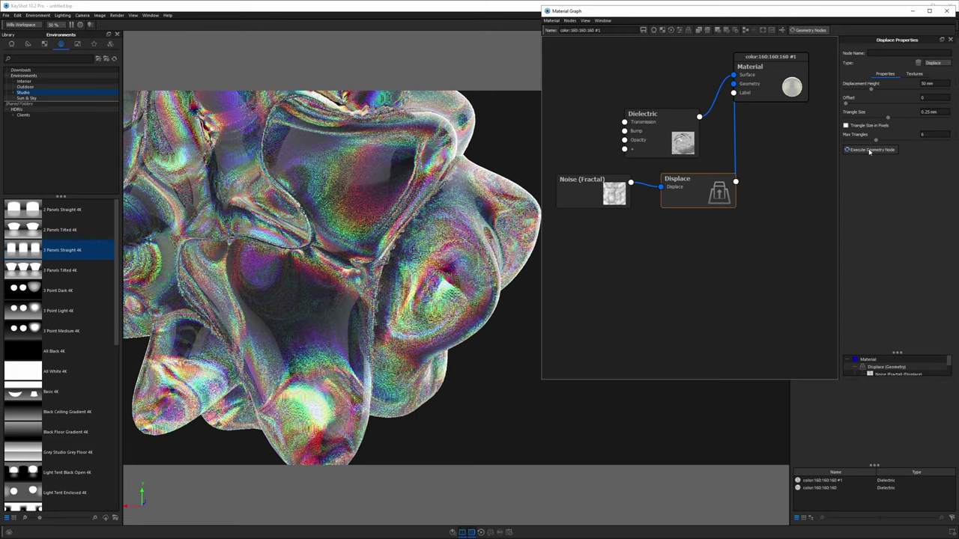
{"action": "left_click", "coordinate": [869, 149]}
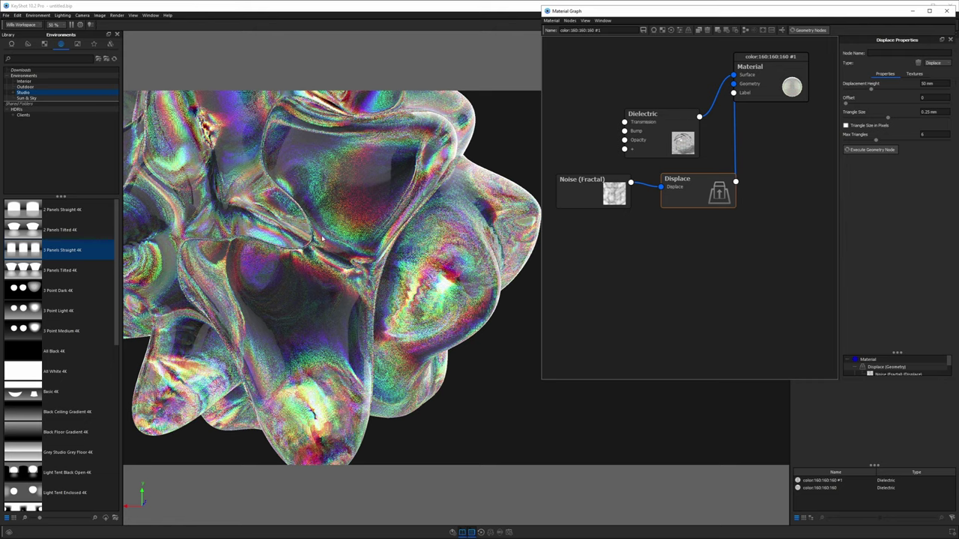
Raise Max Triangles to 12 and re-execute the geometry node with cube and blob in view
{"action": "scroll", "coordinate": [374, 286], "scroll_direction": "down", "scroll_amount": 5}
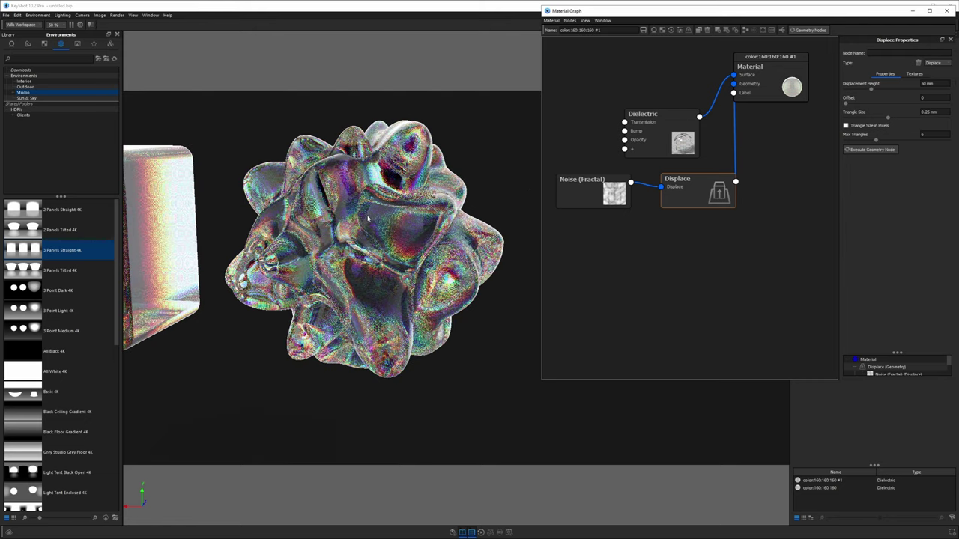
{"action": "middle_click_drag", "start_coordinate": [367, 218], "coordinate": [406, 199]}
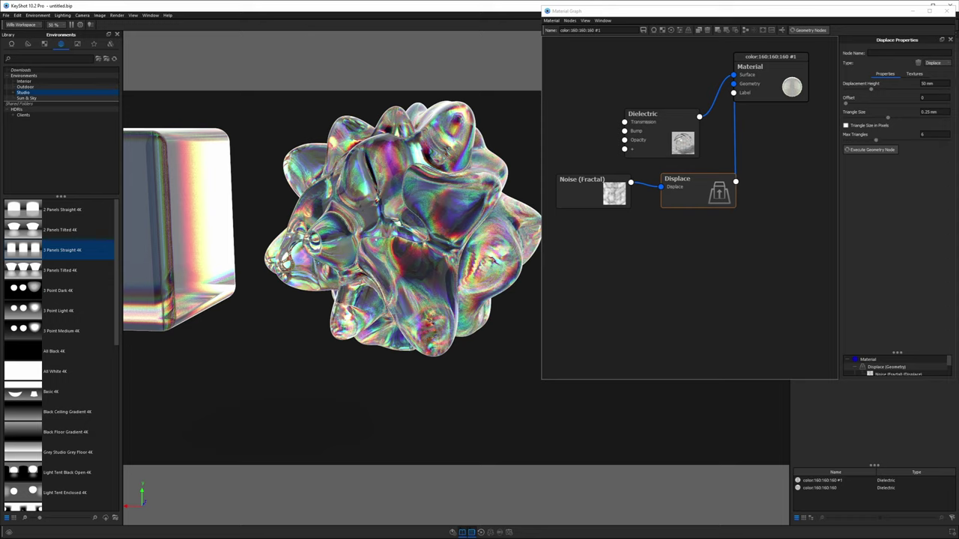
{"action": "double_click", "coordinate": [929, 134]}
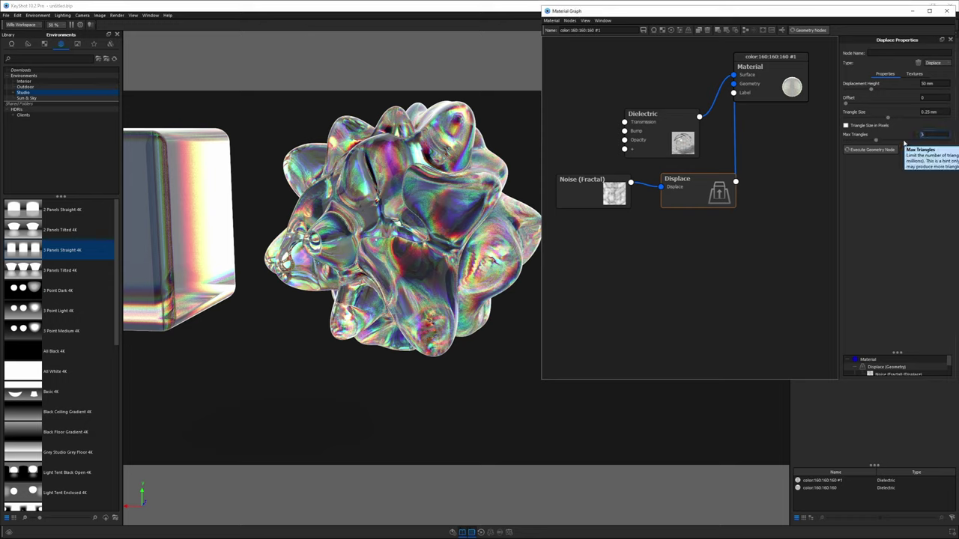
{"action": "type", "text": "12"}
{"action": "key", "text": "Return"}
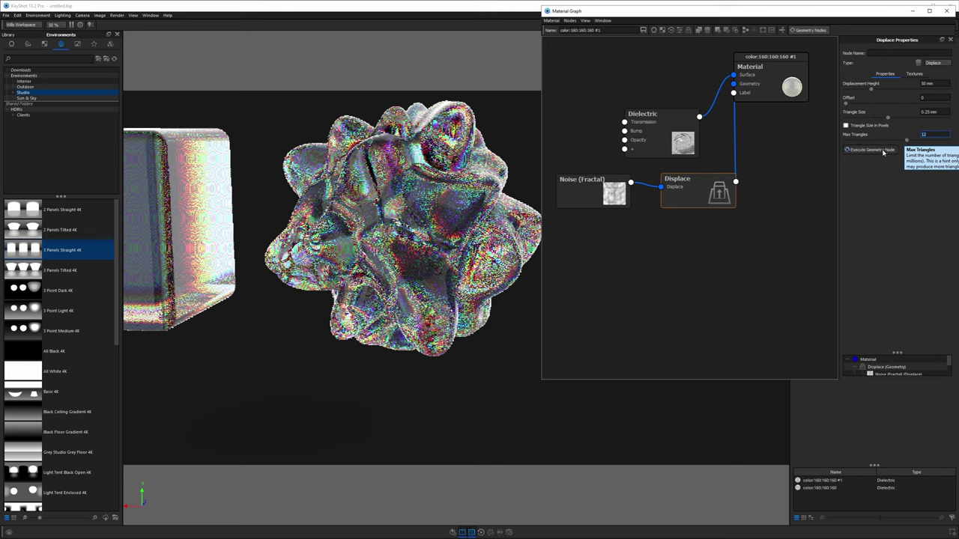
{"action": "left_click", "coordinate": [884, 150]}
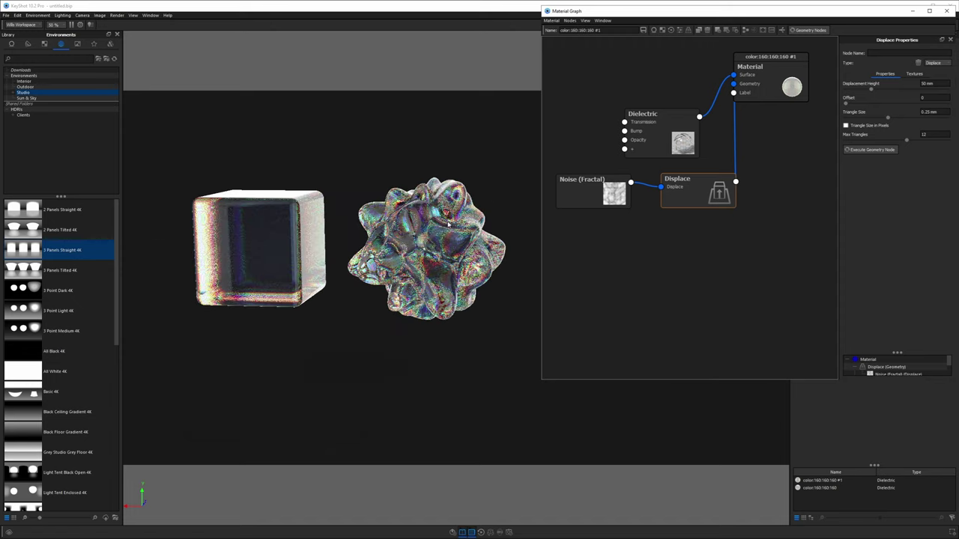
Close the material graph and apply the Product lighting preset in place of Basic
{"action": "left_click", "coordinate": [946, 10]}
{"action": "left_click", "coordinate": [915, 45]}
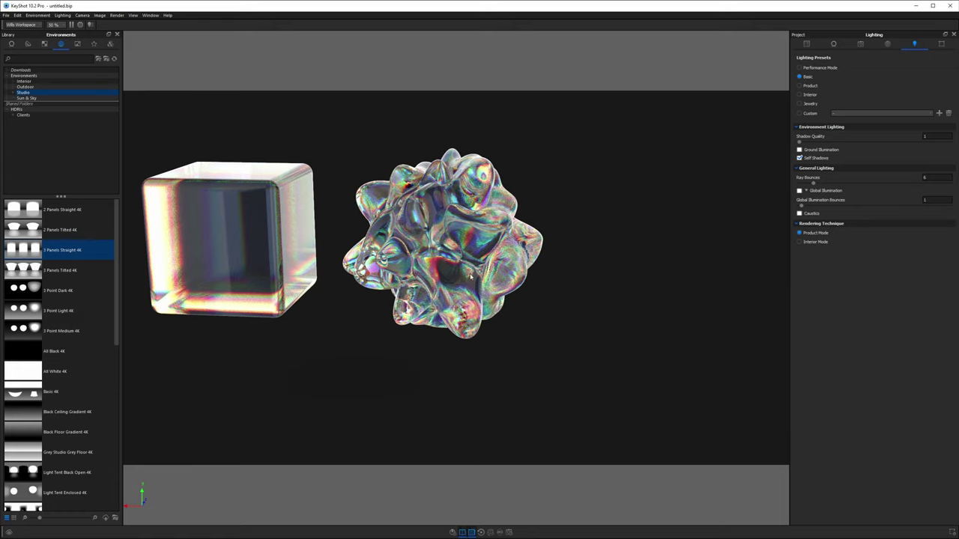
{"action": "left_click", "coordinate": [800, 85]}
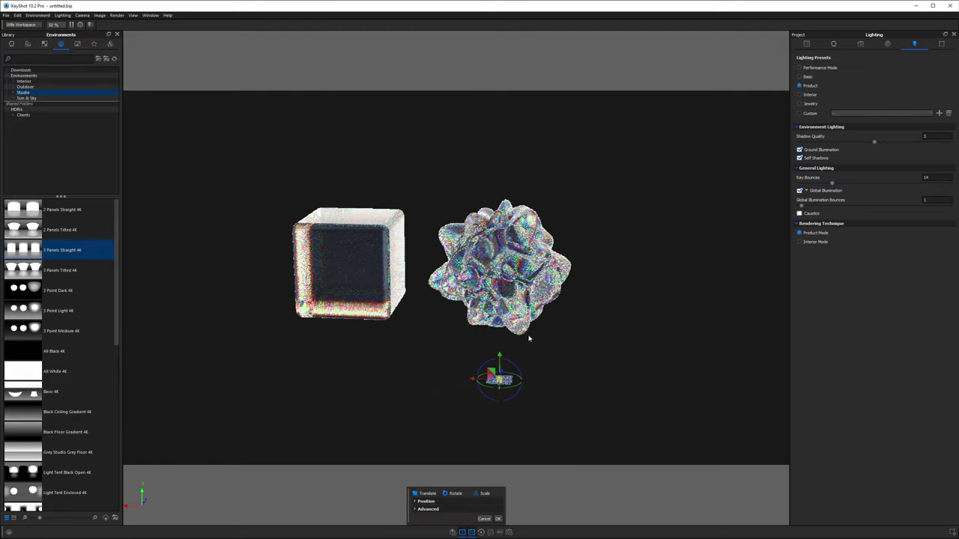
Lift the plane along the Y axis well above the cube and blob and confirm the translation
{"action": "left_click_drag", "start_coordinate": [500, 357], "coordinate": [503, 132]}
{"action": "scroll", "coordinate": [557, 175], "scroll_direction": "down", "scroll_amount": 3}
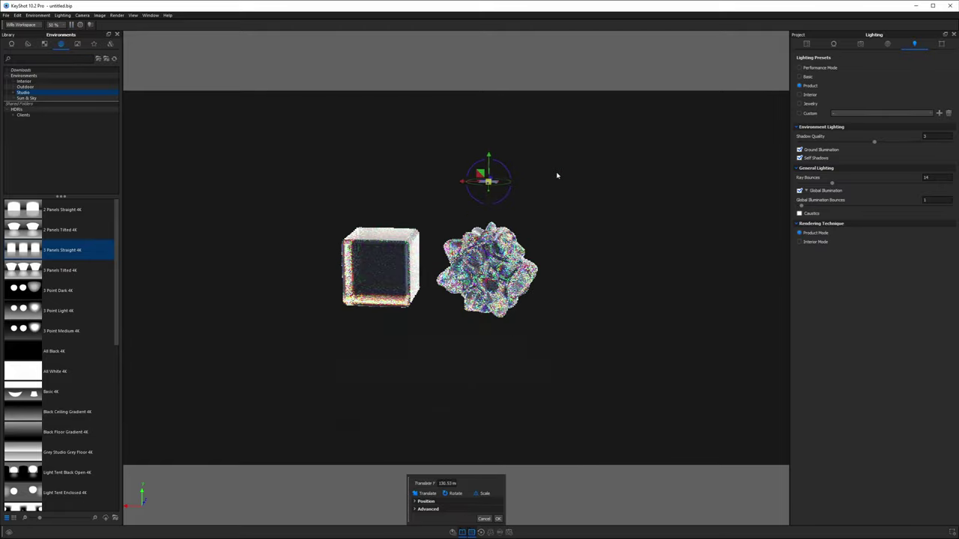
{"action": "left_click_drag", "start_coordinate": [485, 191], "coordinate": [487, 115]}
{"action": "left_click", "coordinate": [498, 518]}
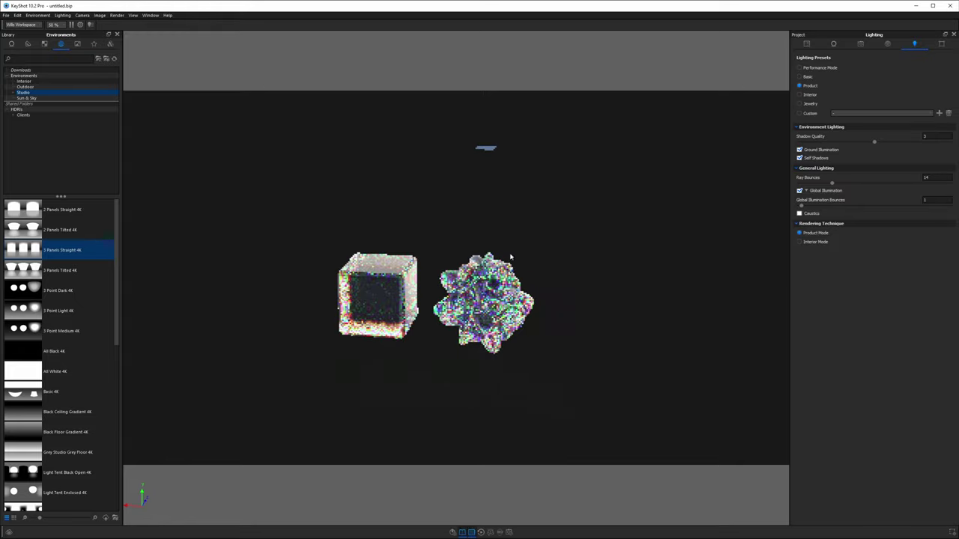
Change the raised plane's material type to Spotlight and bring its light pool into view
{"action": "double_click", "coordinate": [487, 150]}
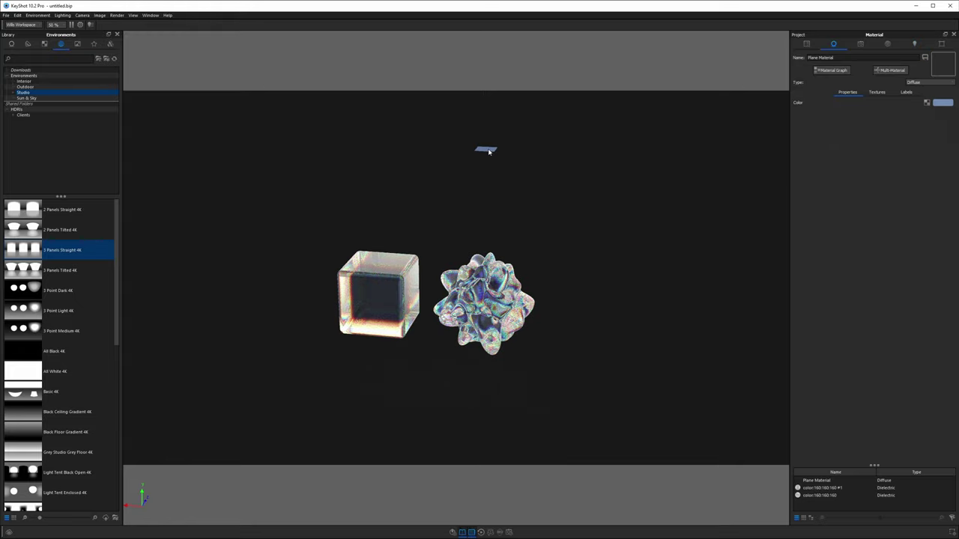
{"action": "left_click", "coordinate": [918, 83]}
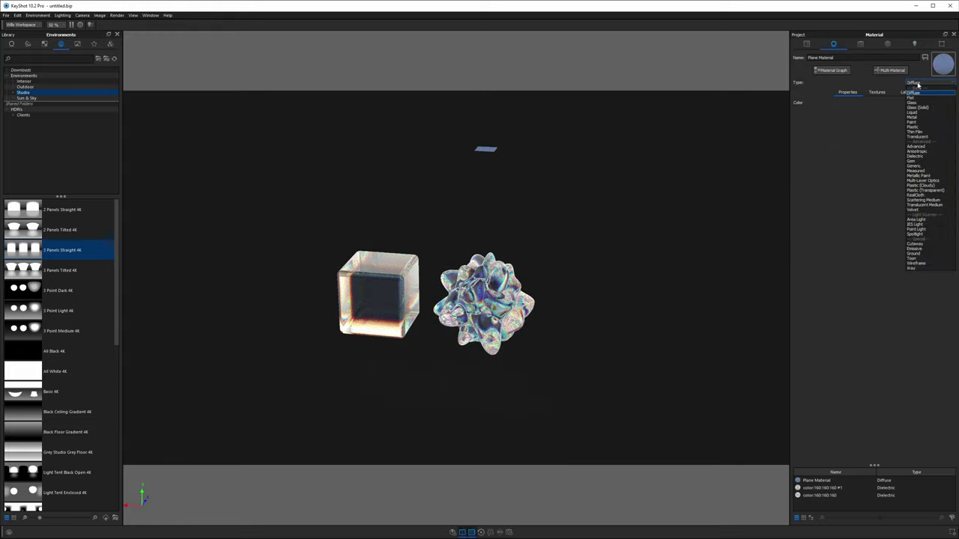
{"action": "left_click", "coordinate": [920, 234]}
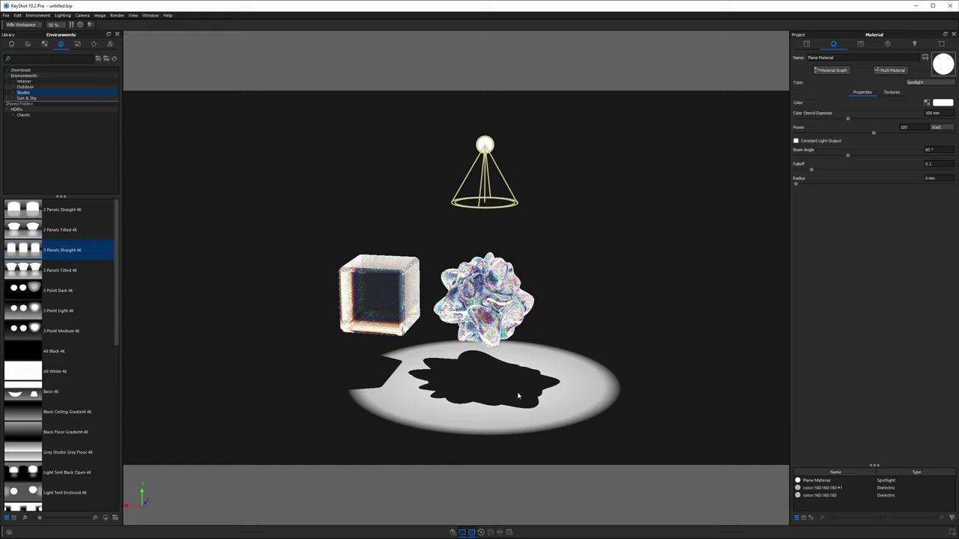
{"action": "middle_click_drag", "start_coordinate": [510, 371], "coordinate": [507, 339]}
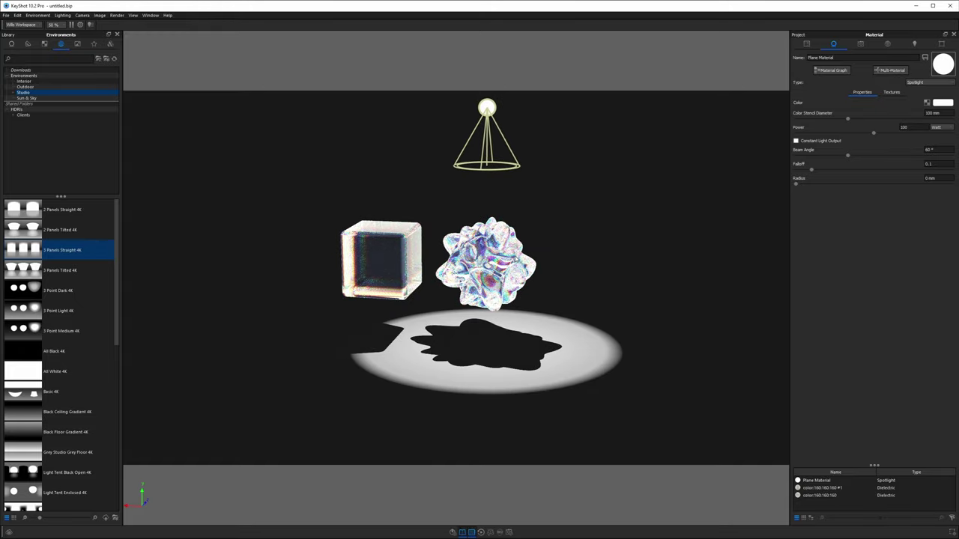
{"action": "left_click", "coordinate": [914, 45]}
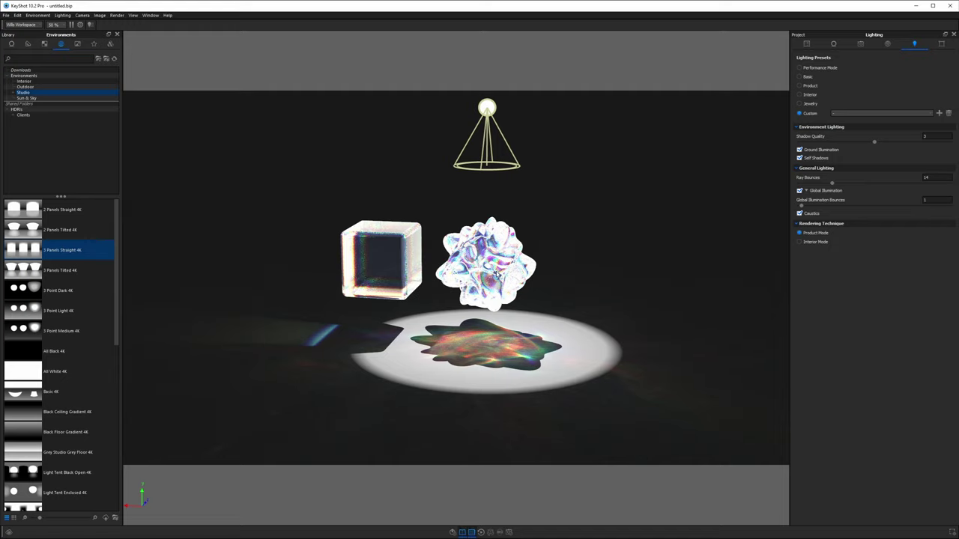
Undo and redo twice to compare the scene with and without the caustic light pool
{"action": "key", "text": "ctrl+z"}
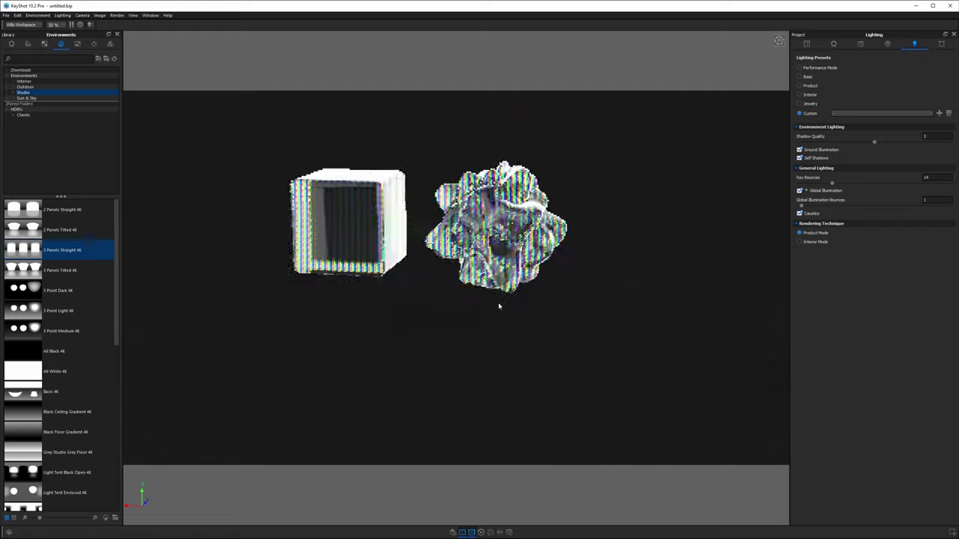
{"action": "key", "text": "ctrl+y"}
{"action": "key", "text": "ctrl+z"}
{"action": "key", "text": "ctrl+y"}
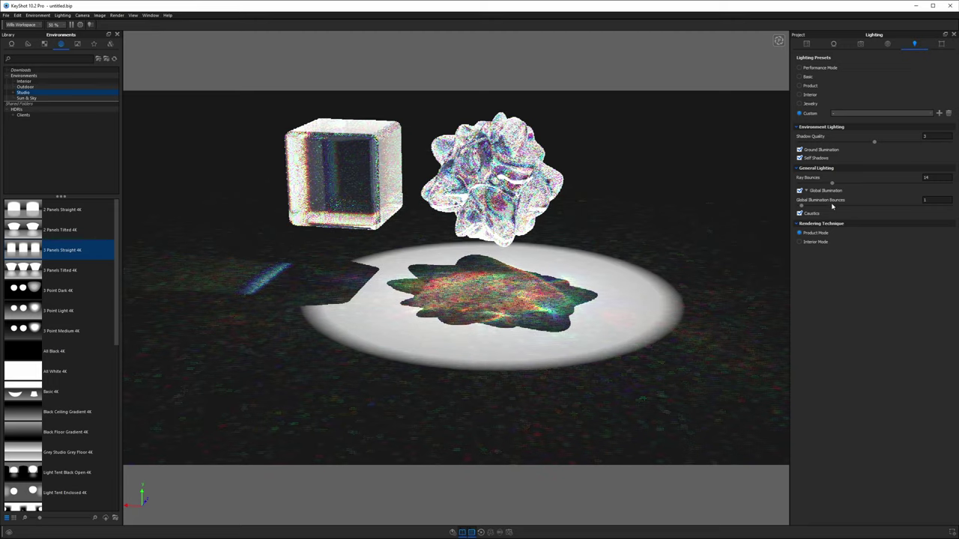
Set the Plane's Spotlight Radius to 1 mm and zoom out to show the whole scene
{"action": "left_click", "coordinate": [806, 43]}
{"action": "left_click", "coordinate": [837, 119]}
{"action": "double_click", "coordinate": [838, 112]}
{"action": "left_click", "coordinate": [930, 177]}
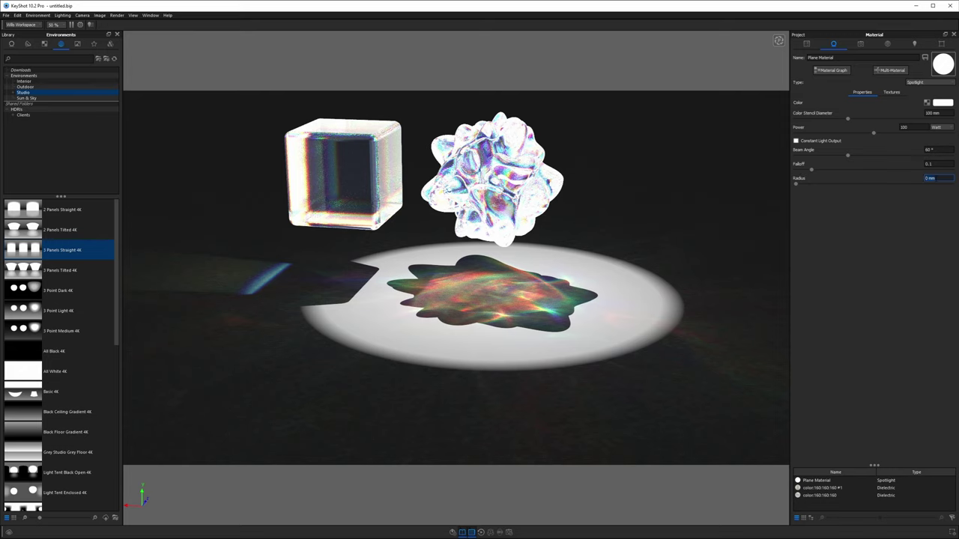
{"action": "type", "text": "1"}
{"action": "key", "text": "Return"}
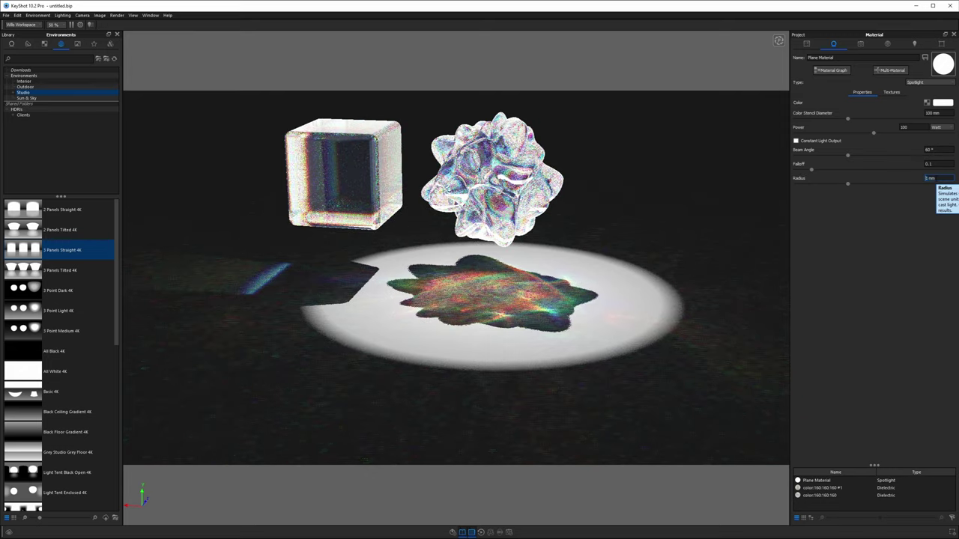
{"action": "scroll", "coordinate": [582, 302], "scroll_direction": "down", "scroll_amount": 2}
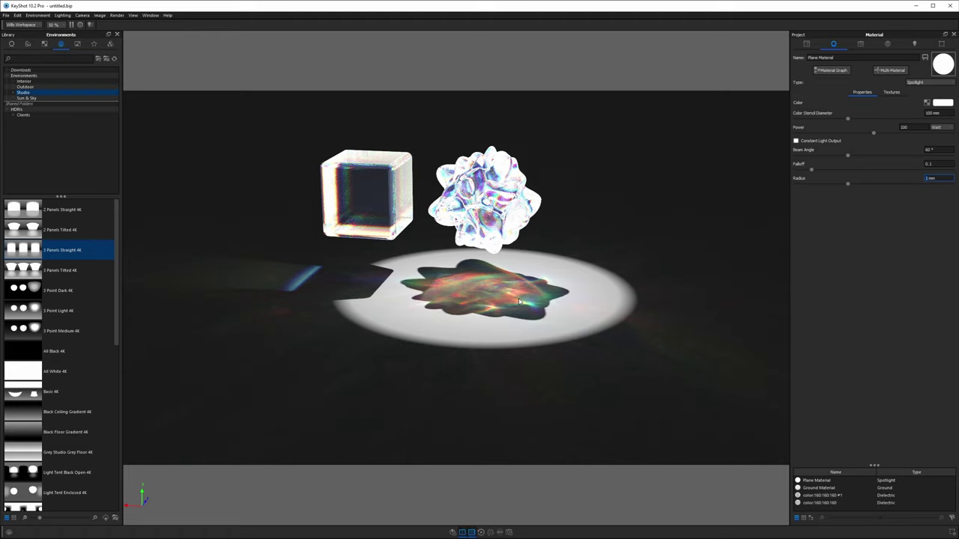
Uncheck Ground Illumination on the ground material to remove the bright spotlit circle
{"action": "double_click", "coordinate": [573, 311]}
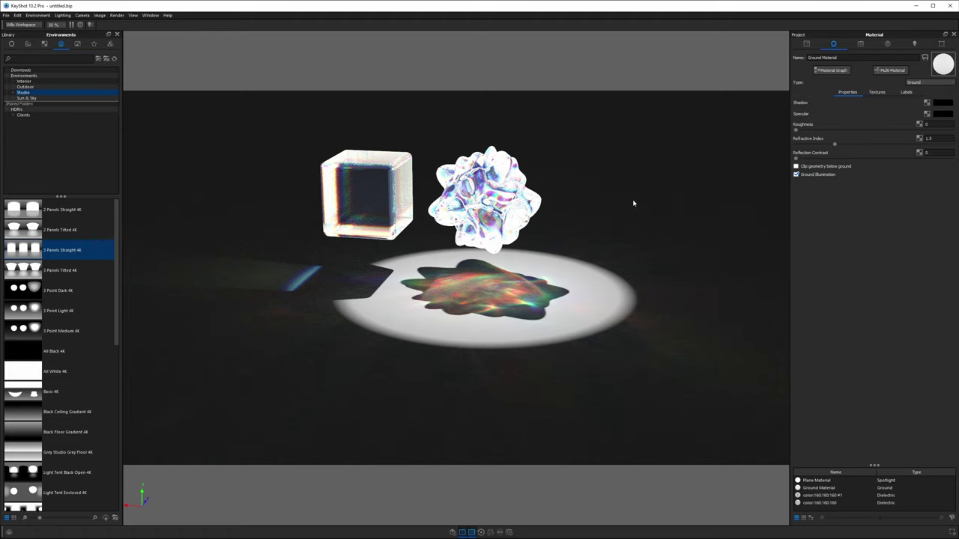
{"action": "left_click", "coordinate": [796, 174]}
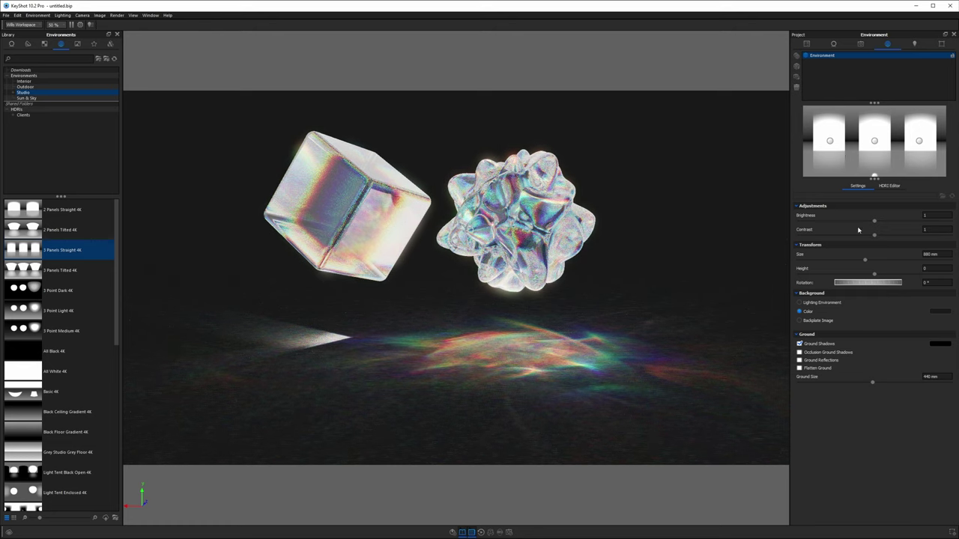
Drag the environment Brightness down to 0.626
{"action": "left_click_drag", "start_coordinate": [874, 220], "coordinate": [824, 223]}
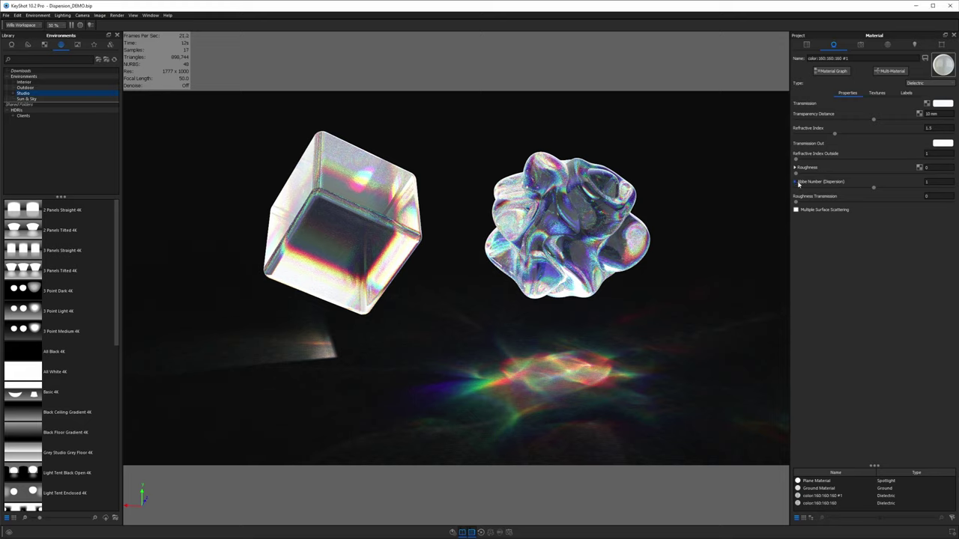
Set the blob material's Dispersion Samples to 36 and switch on Denoise in the image settings
{"action": "left_click", "coordinate": [796, 182]}
{"action": "left_click", "coordinate": [937, 197]}
{"action": "key", "text": "Return"}
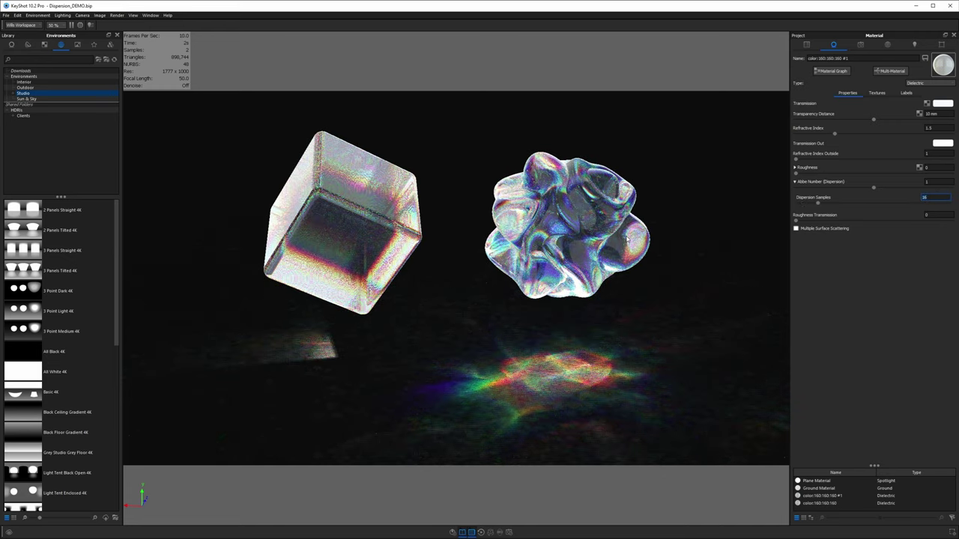
{"action": "left_click", "coordinate": [943, 45]}
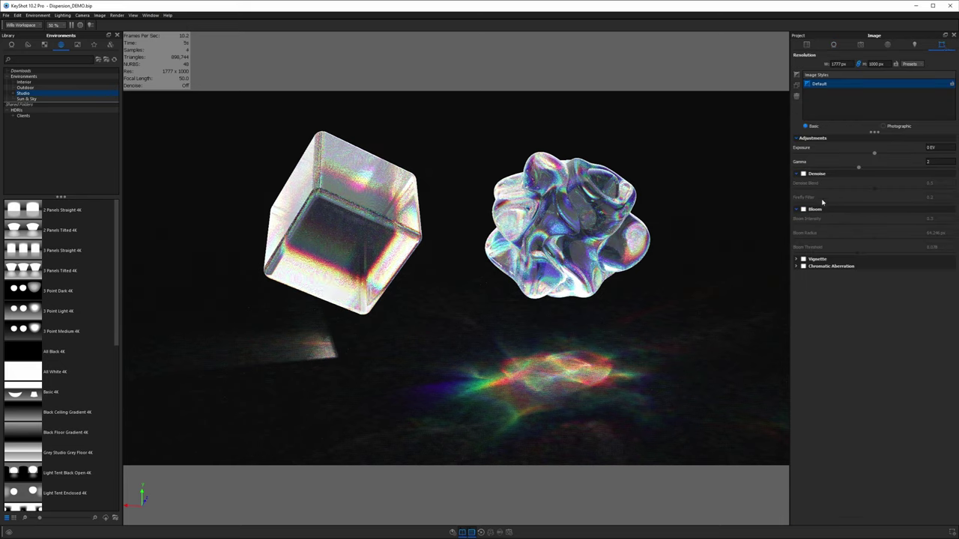
{"action": "left_click", "coordinate": [803, 175]}
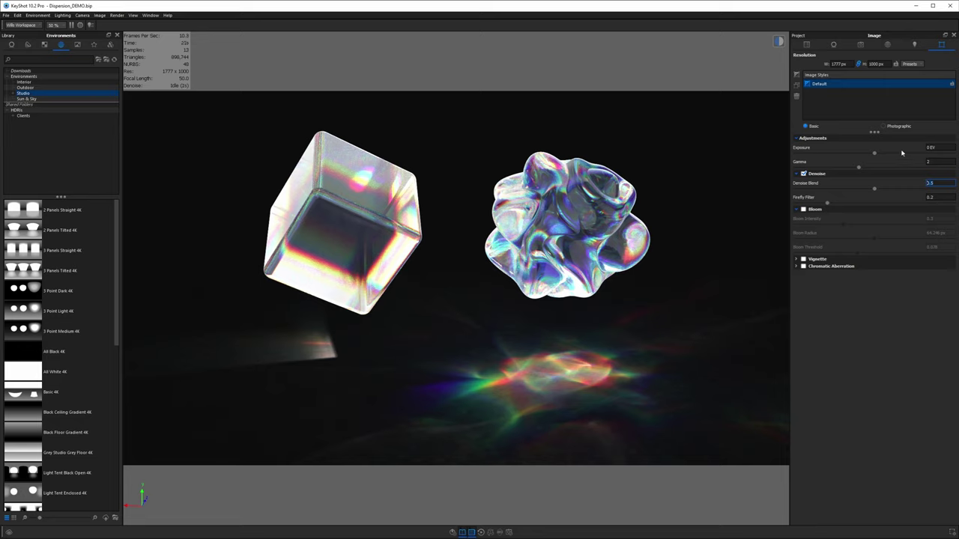
Switch the image style to Photographic, compare Low and High Contrast curves, then keep Linear
{"action": "left_click", "coordinate": [887, 127]}
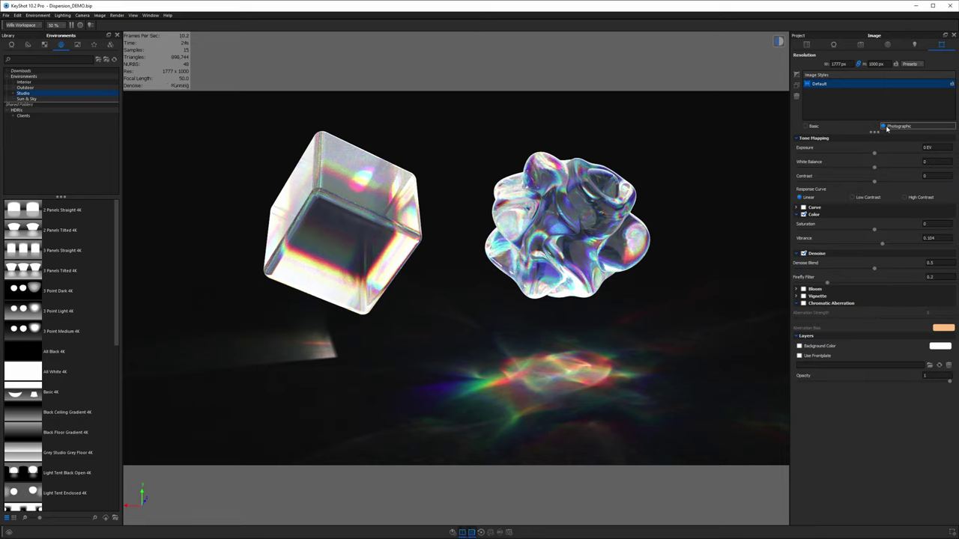
{"action": "left_click", "coordinate": [865, 198]}
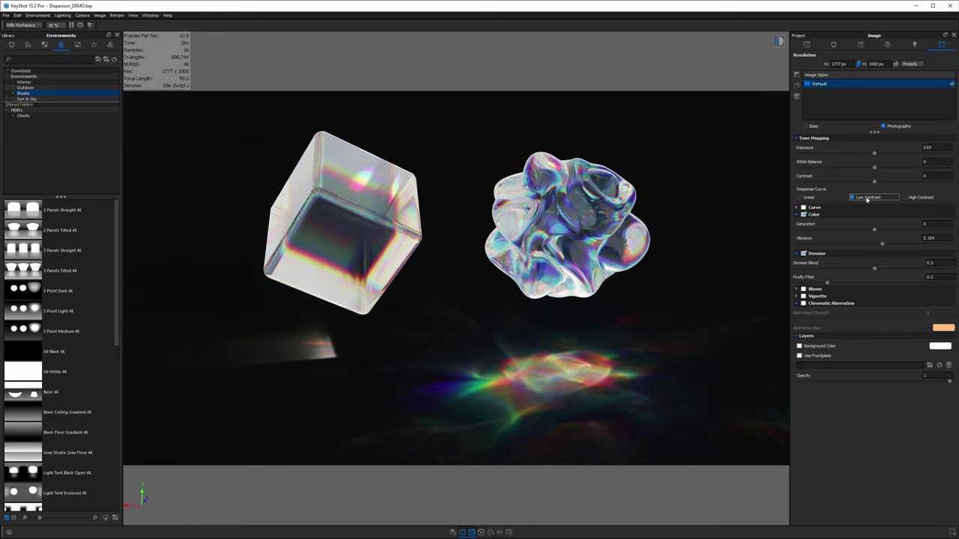
{"action": "left_click", "coordinate": [905, 198]}
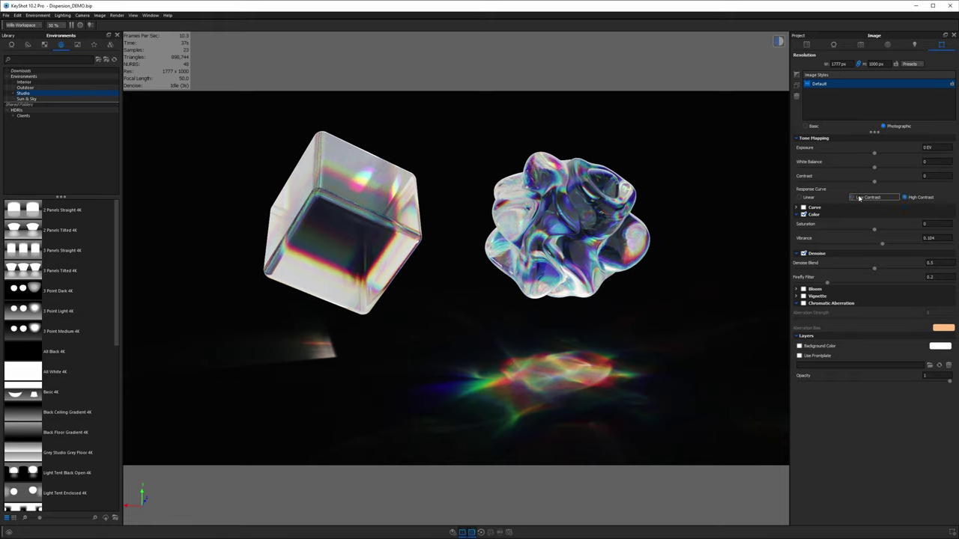
{"action": "left_click", "coordinate": [858, 197]}
{"action": "left_click", "coordinate": [800, 197]}
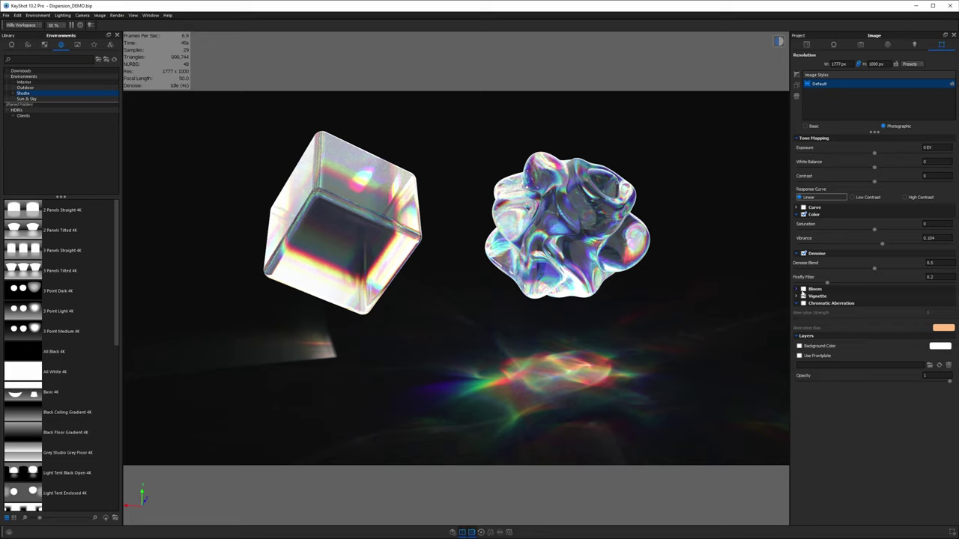
Enable Bloom with Intensity 1 and Radius 65
{"action": "left_click", "coordinate": [803, 289]}
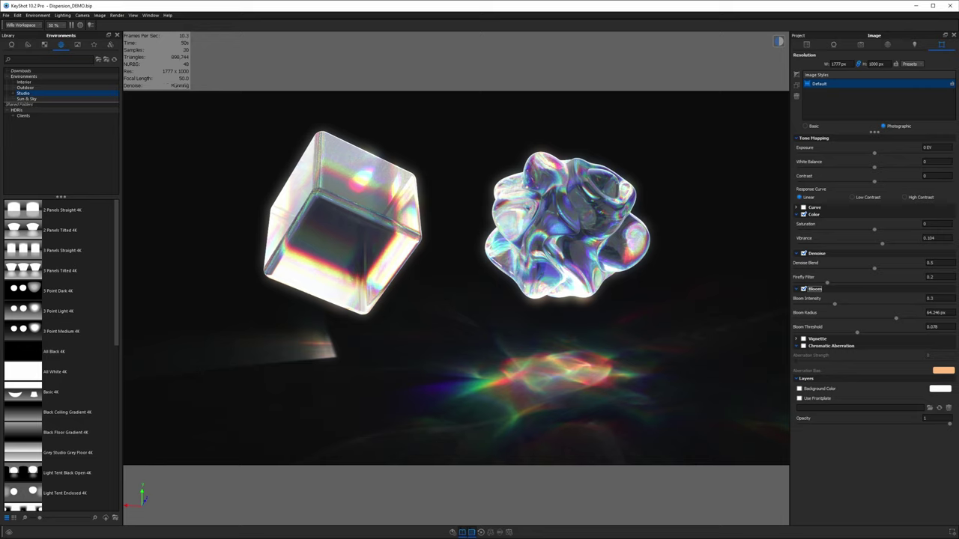
{"action": "key", "text": "Tab"}
{"action": "type", "text": "1"}
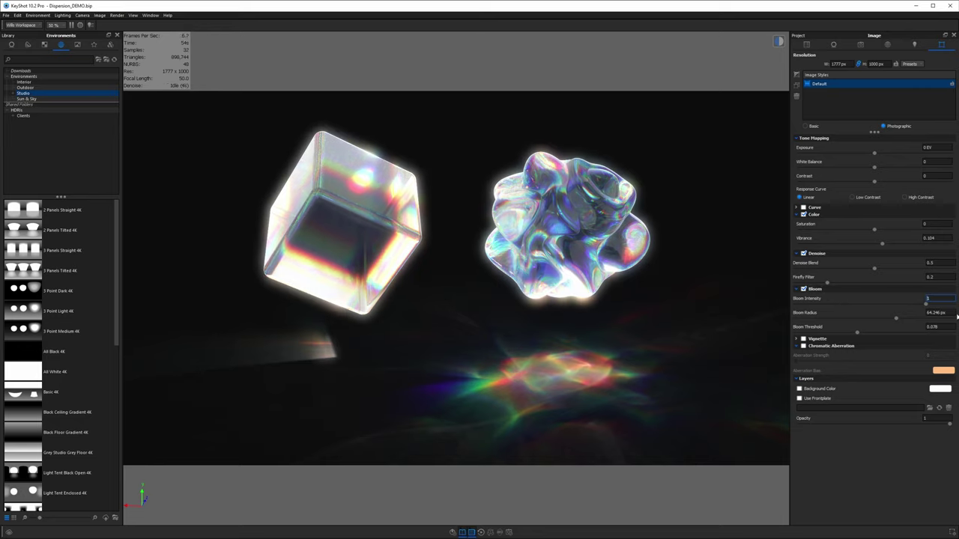
{"action": "key", "text": "Tab"}
{"action": "type", "text": "65"}
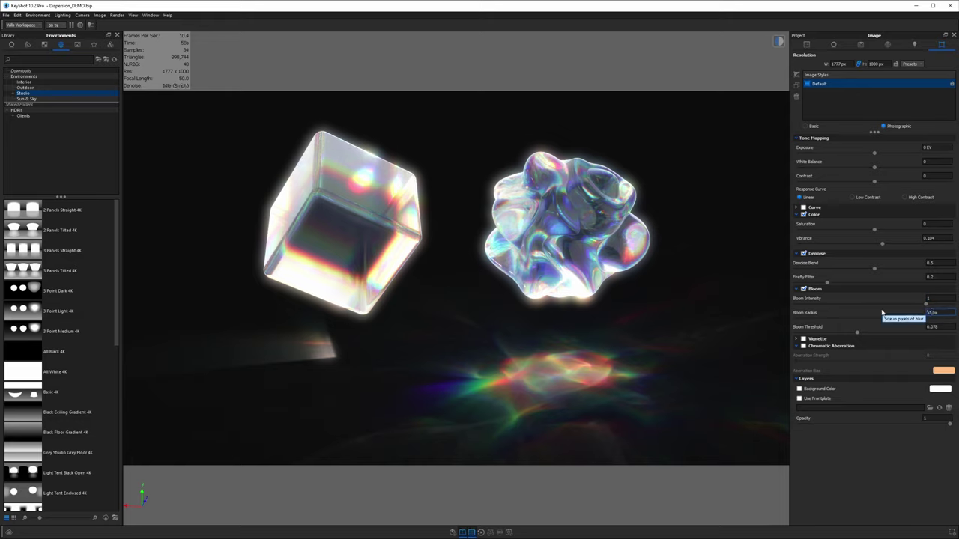
Set Bloom Threshold to 0.5, then about 0.681, lower Intensity to about 0.47, and turn Bloom off
{"action": "left_click_drag", "start_coordinate": [857, 332], "coordinate": [912, 338]}
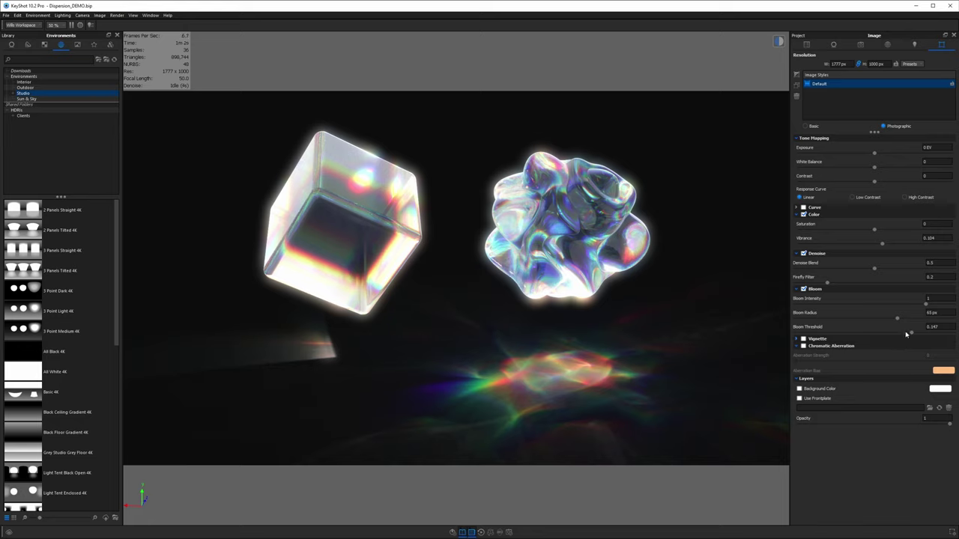
{"action": "left_click", "coordinate": [931, 327]}
{"action": "type", "text": "0.5"}
{"action": "key", "text": "Return"}
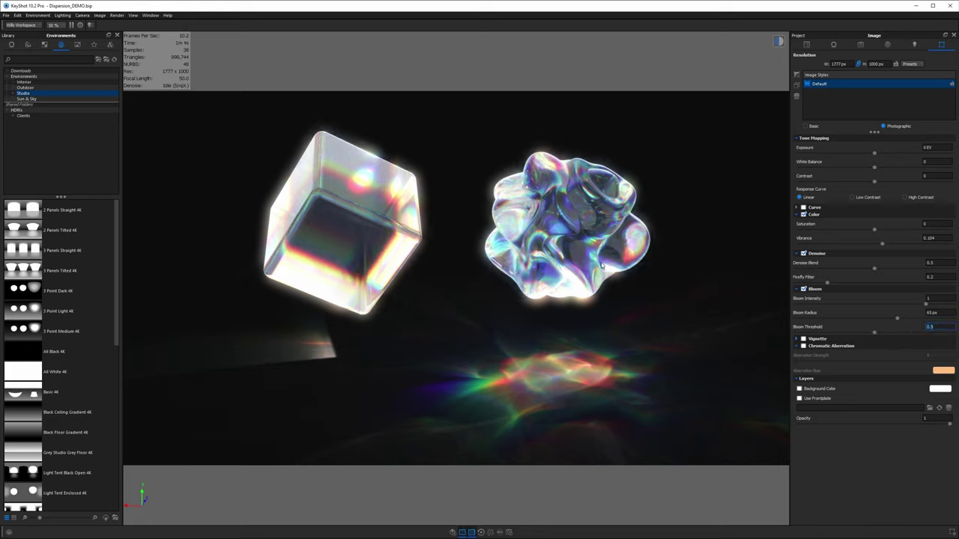
{"action": "left_click_drag", "start_coordinate": [874, 332], "coordinate": [903, 333]}
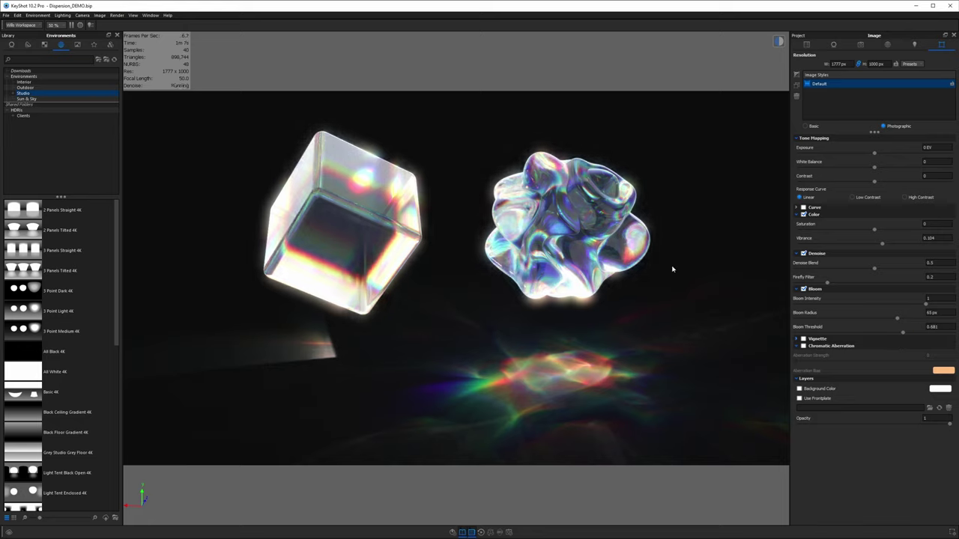
{"action": "left_click_drag", "start_coordinate": [927, 304], "coordinate": [856, 306]}
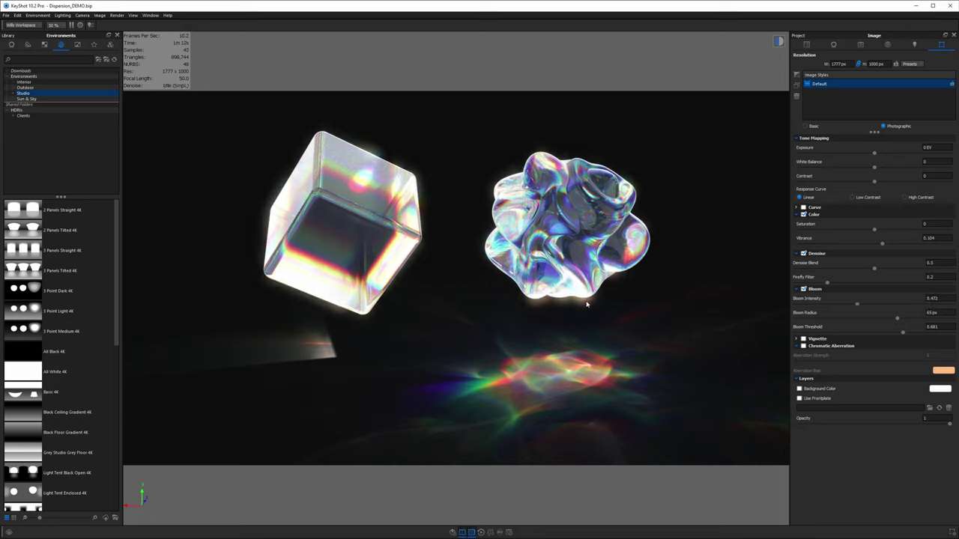
{"action": "left_click", "coordinate": [804, 289]}
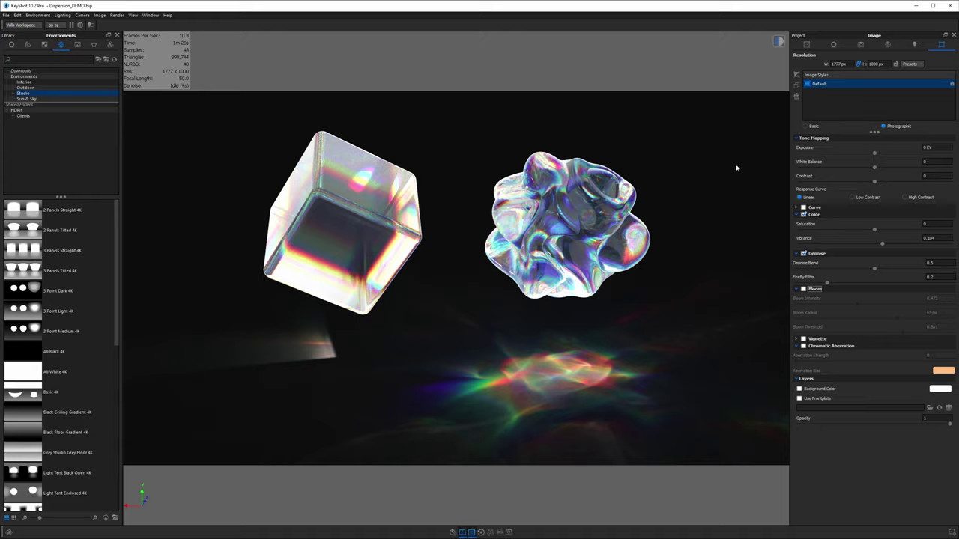
In the Scene tree, hide the Ground Plane from the render
{"action": "left_click", "coordinate": [807, 45]}
{"action": "left_click", "coordinate": [826, 106]}
{"action": "left_click", "coordinate": [822, 112]}
{"action": "left_click", "coordinate": [818, 120]}
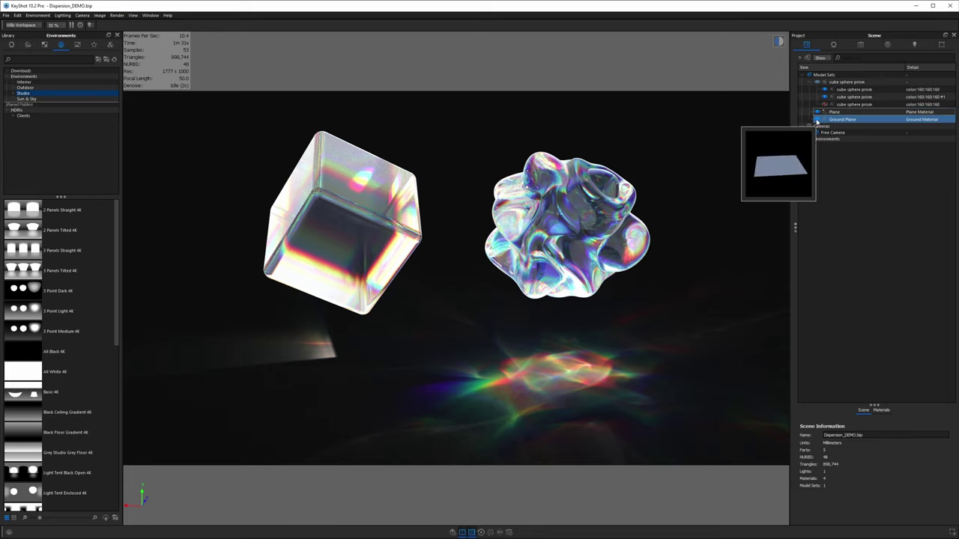
{"action": "left_click", "coordinate": [817, 120]}
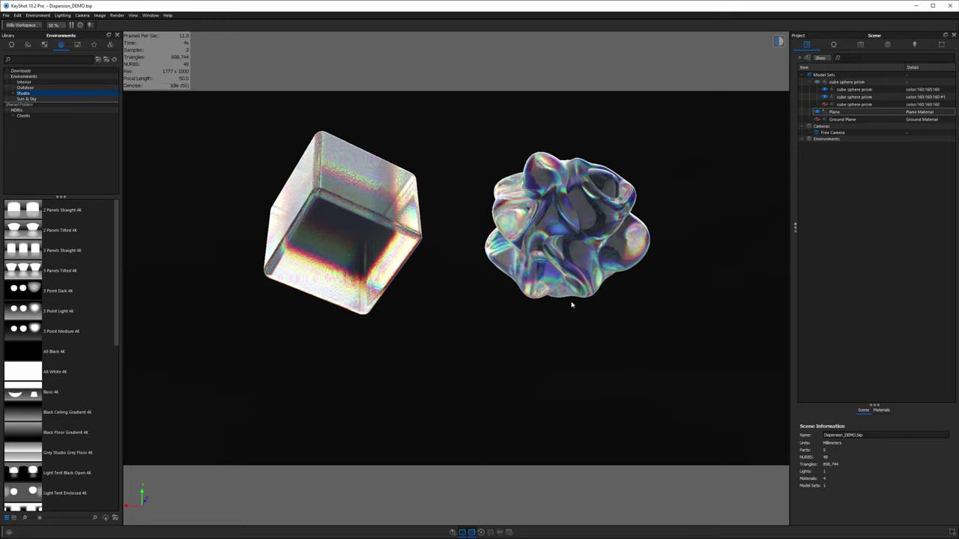
Hide the floor Plane, then show it again with its caustics
{"action": "left_click", "coordinate": [821, 113]}
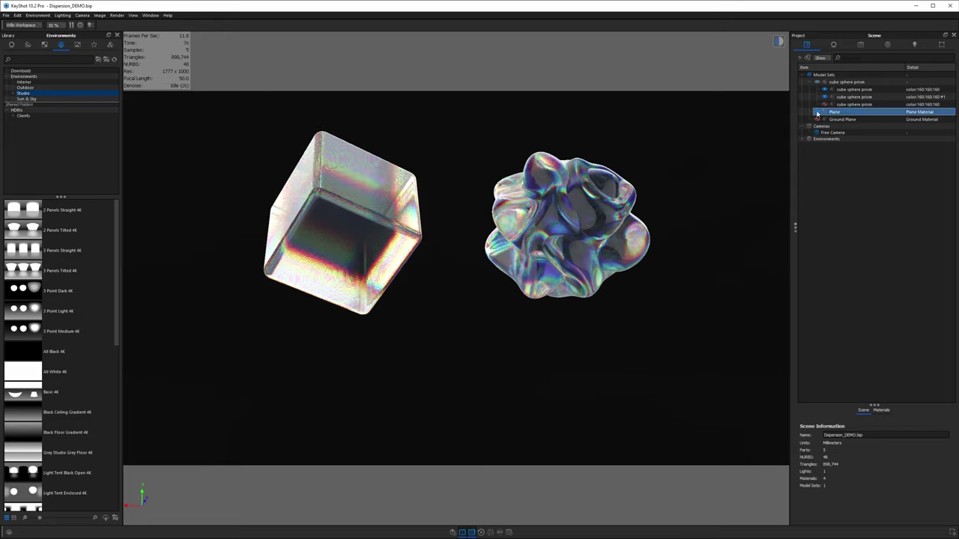
{"action": "left_click", "coordinate": [817, 112]}
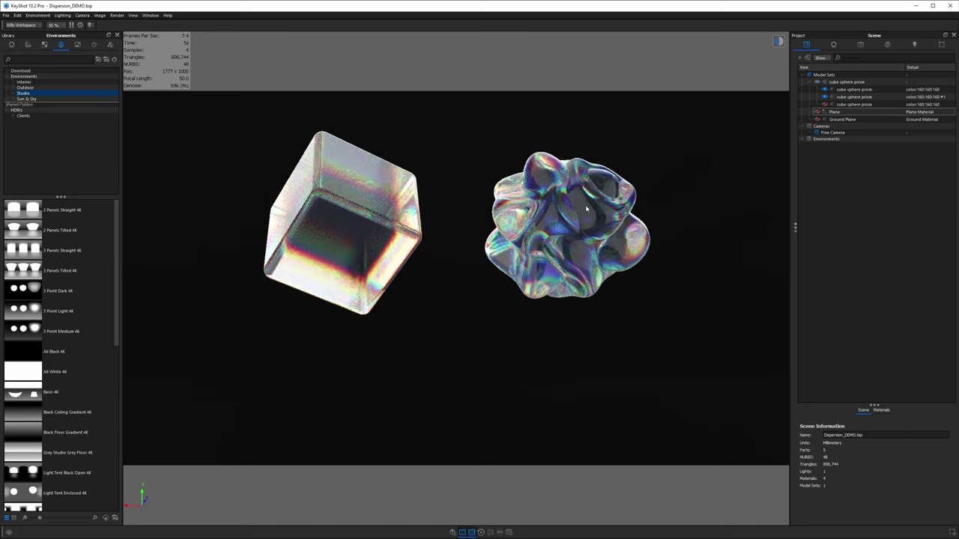
{"action": "left_click", "coordinate": [816, 112]}
{"action": "left_click", "coordinate": [824, 113]}
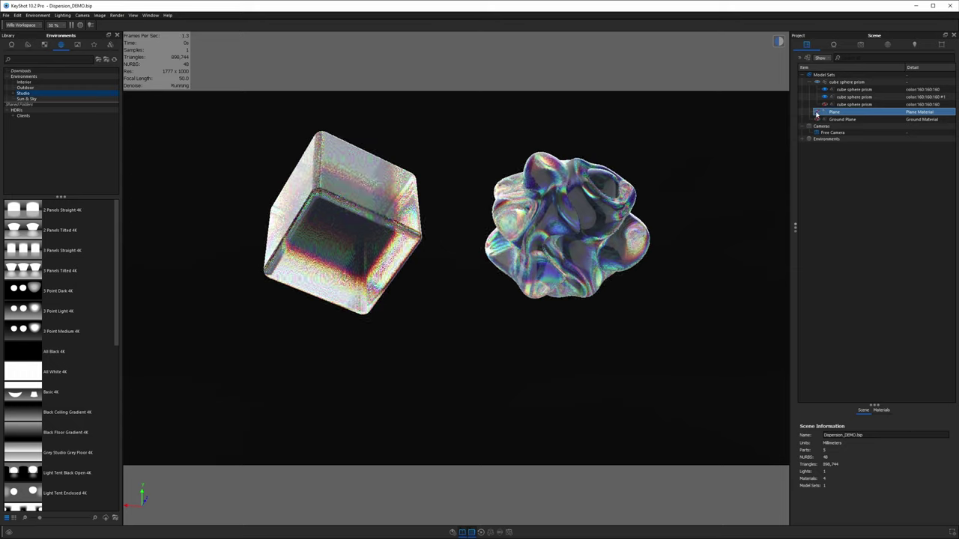
{"action": "left_click", "coordinate": [817, 113]}
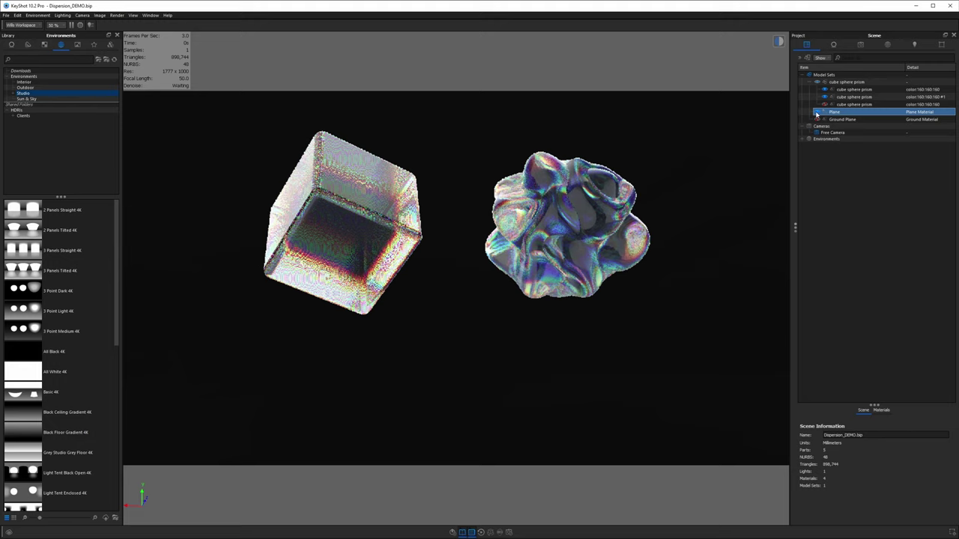
{"action": "left_click", "coordinate": [817, 113]}
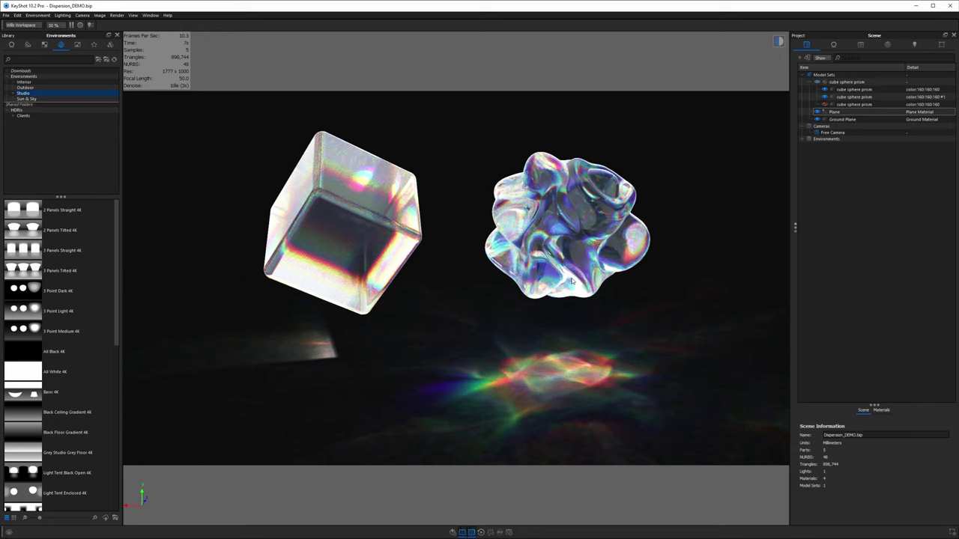
{"action": "left_click", "coordinate": [817, 113]}
{"action": "left_click", "coordinate": [818, 120]}
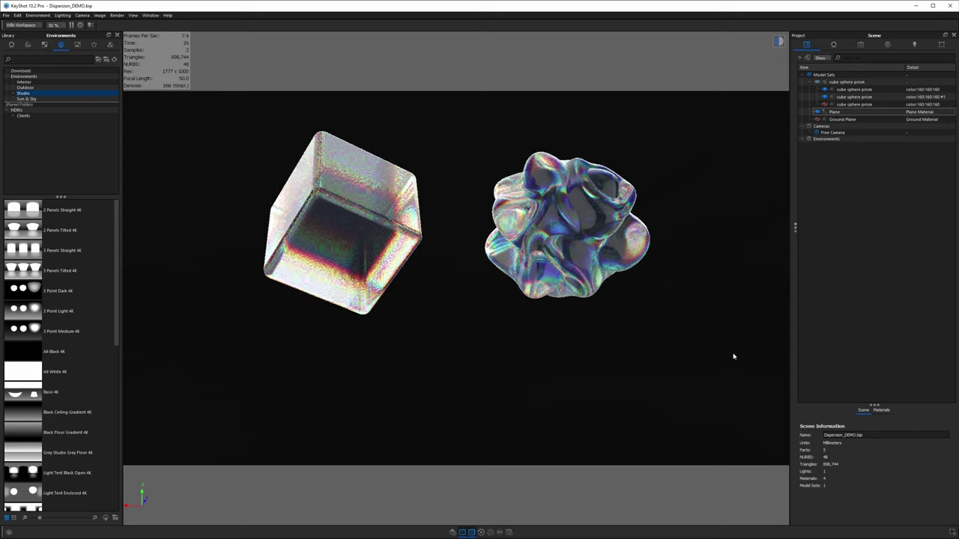
Check the render output settings, close them, and make the Ground Plane visible again
{"action": "left_click", "coordinate": [511, 531]}
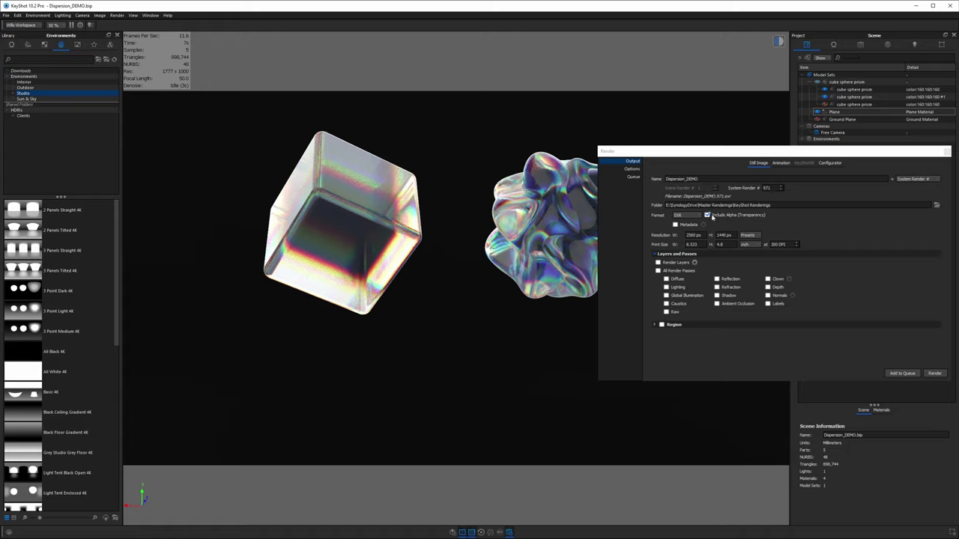
{"action": "left_click", "coordinate": [946, 152]}
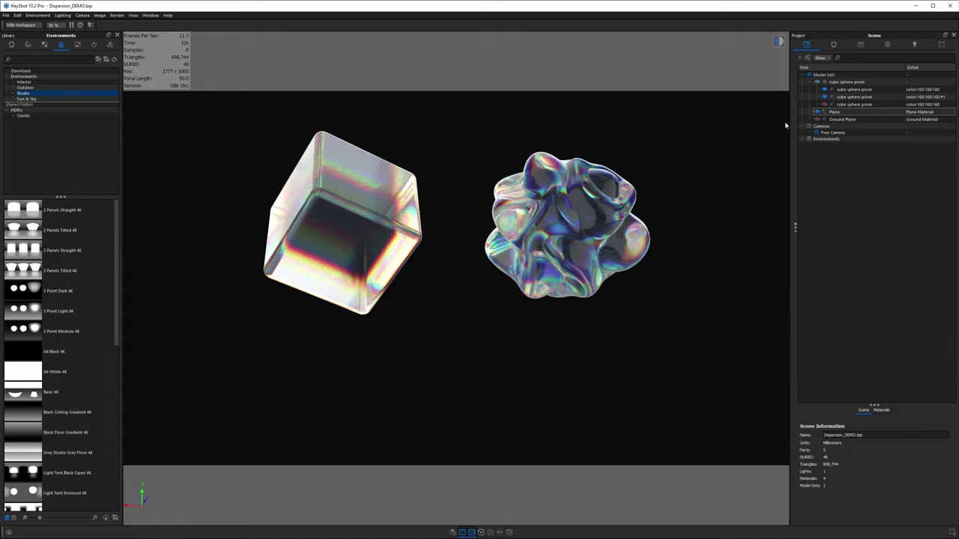
{"action": "left_click", "coordinate": [816, 119]}
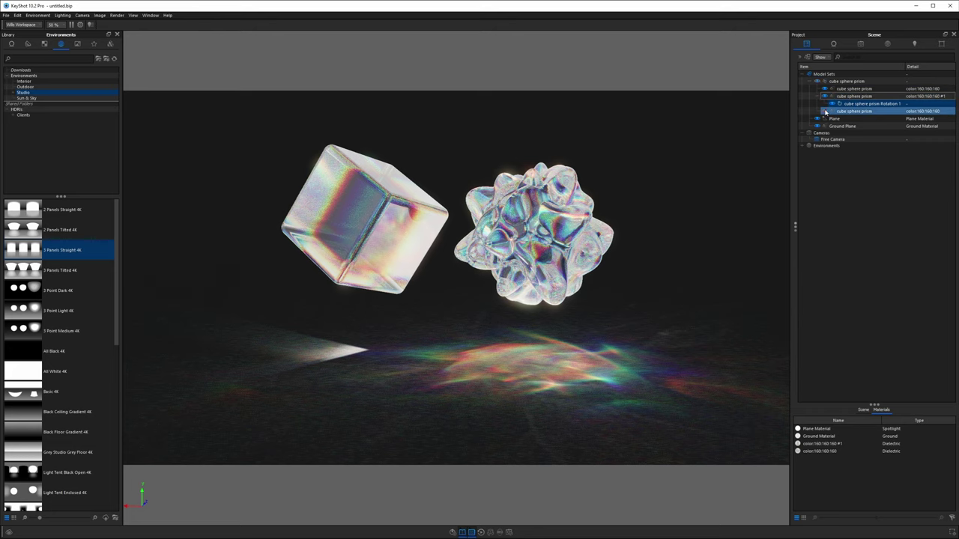
Hide the glass cube and spiky blob, leaving only the glass prism visible
{"action": "left_click", "coordinate": [825, 111]}
{"action": "left_click", "coordinate": [826, 112]}
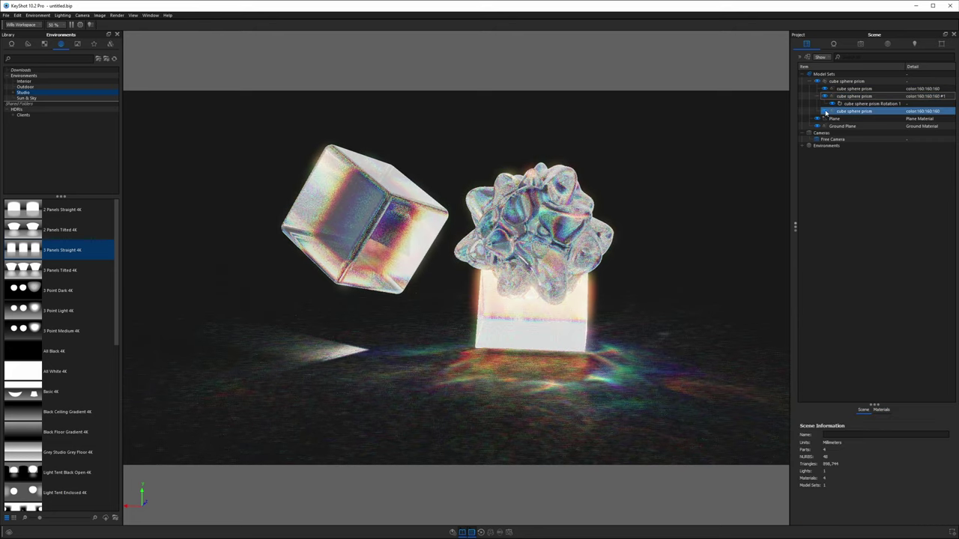
{"action": "left_click", "coordinate": [825, 112]}
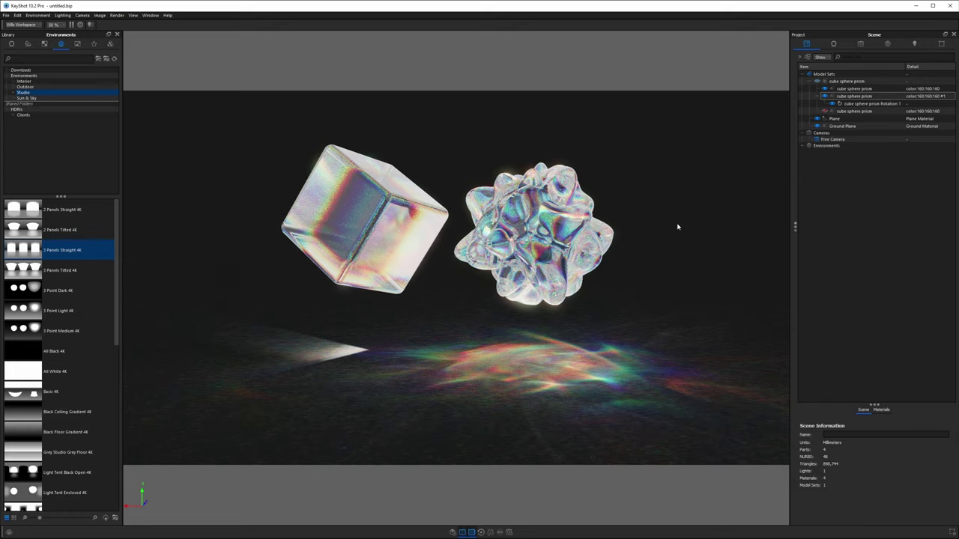
{"action": "left_click", "coordinate": [817, 81]}
{"action": "left_click", "coordinate": [856, 120]}
{"action": "left_click", "coordinate": [824, 111]}
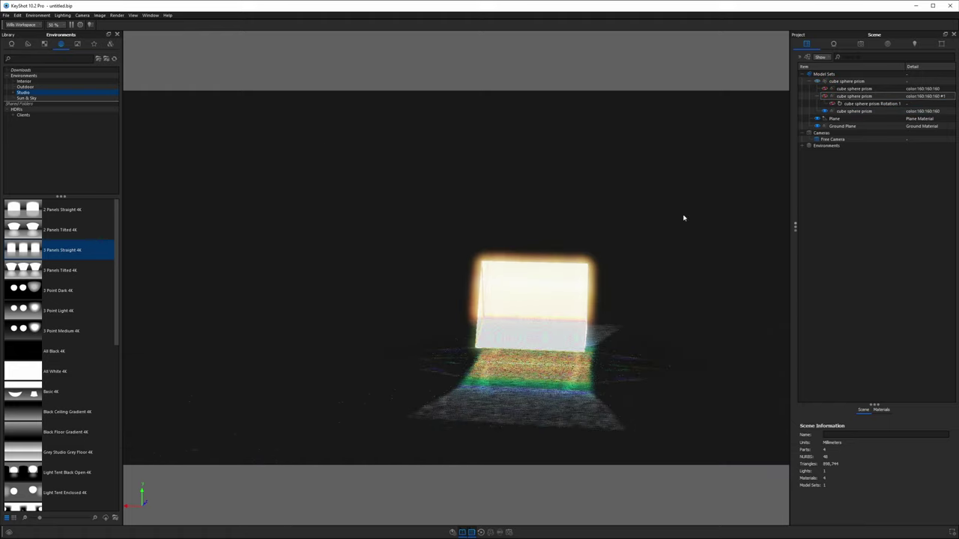